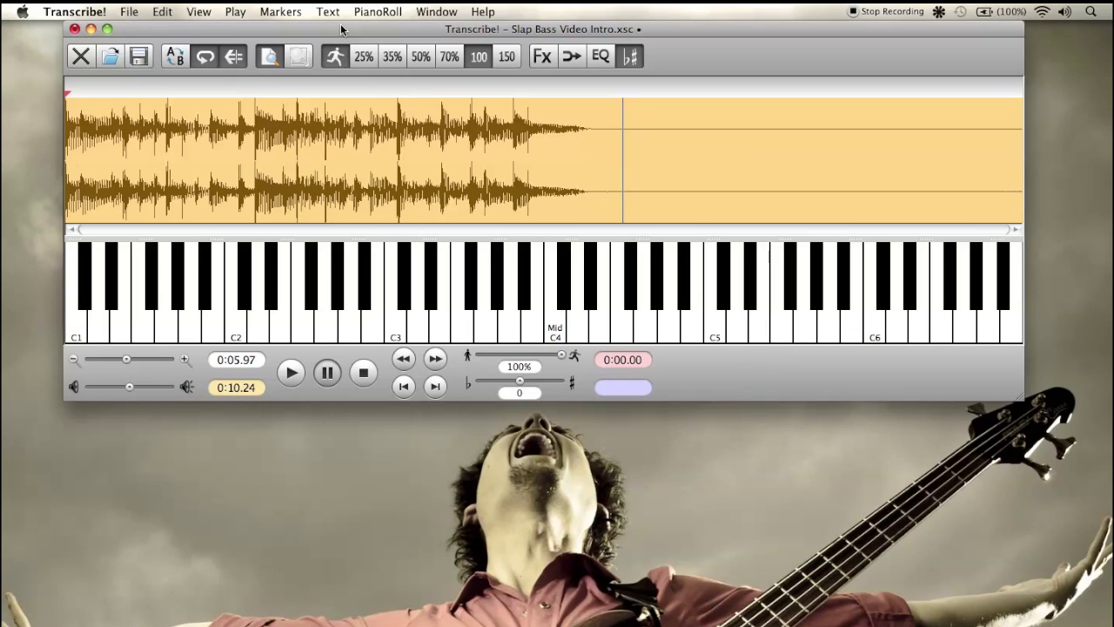
- Audition the track at 100% and 70% speed, switching between the two during playback
key(space)
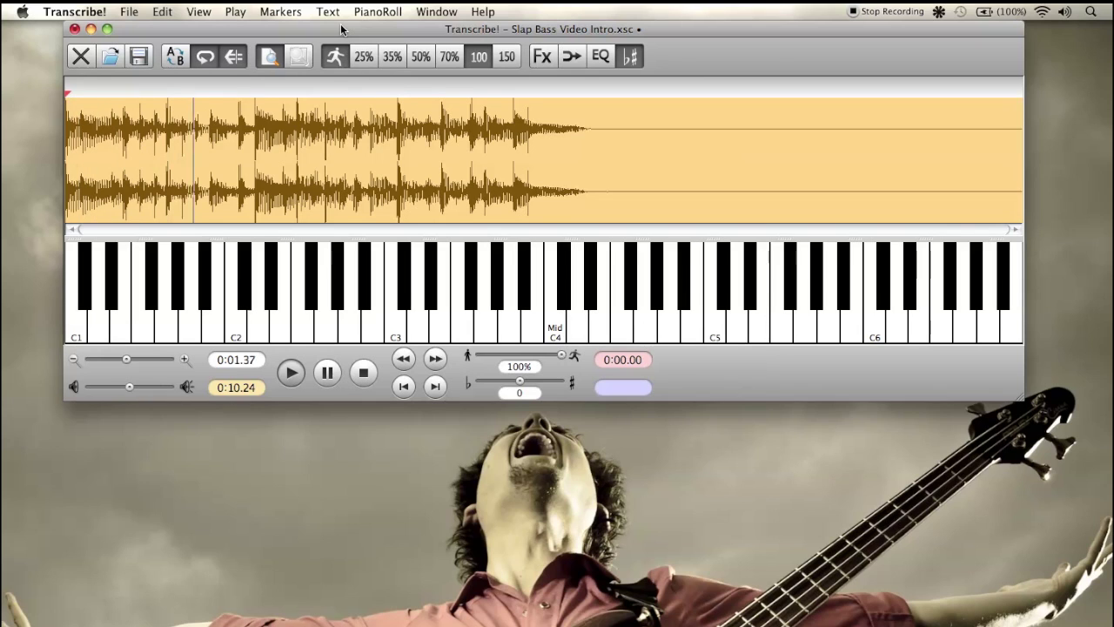
key(space)
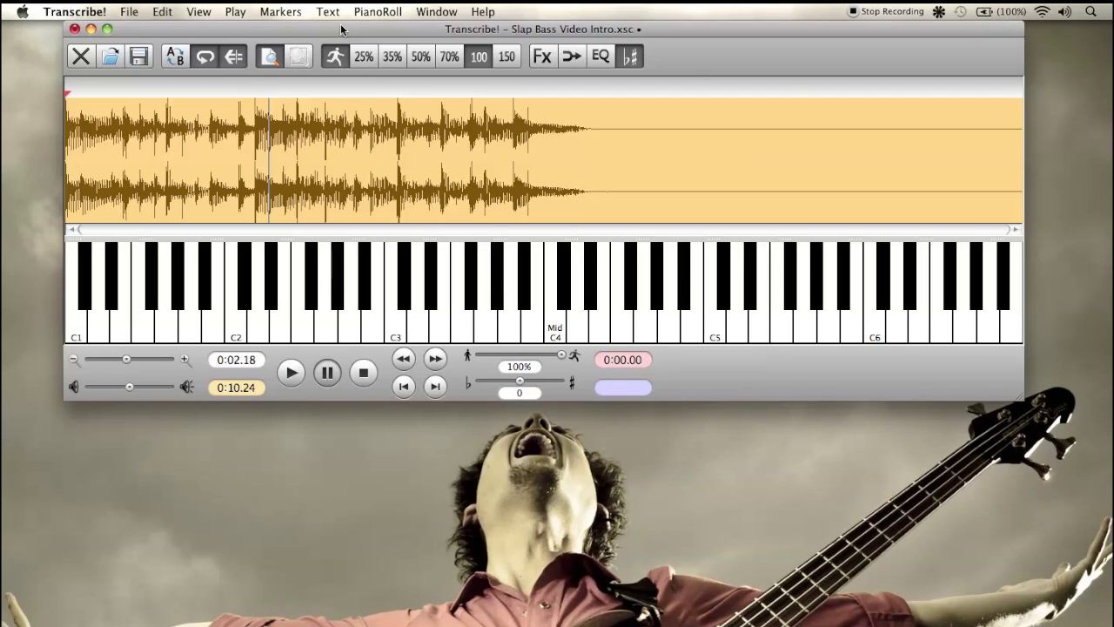
click(451, 57)
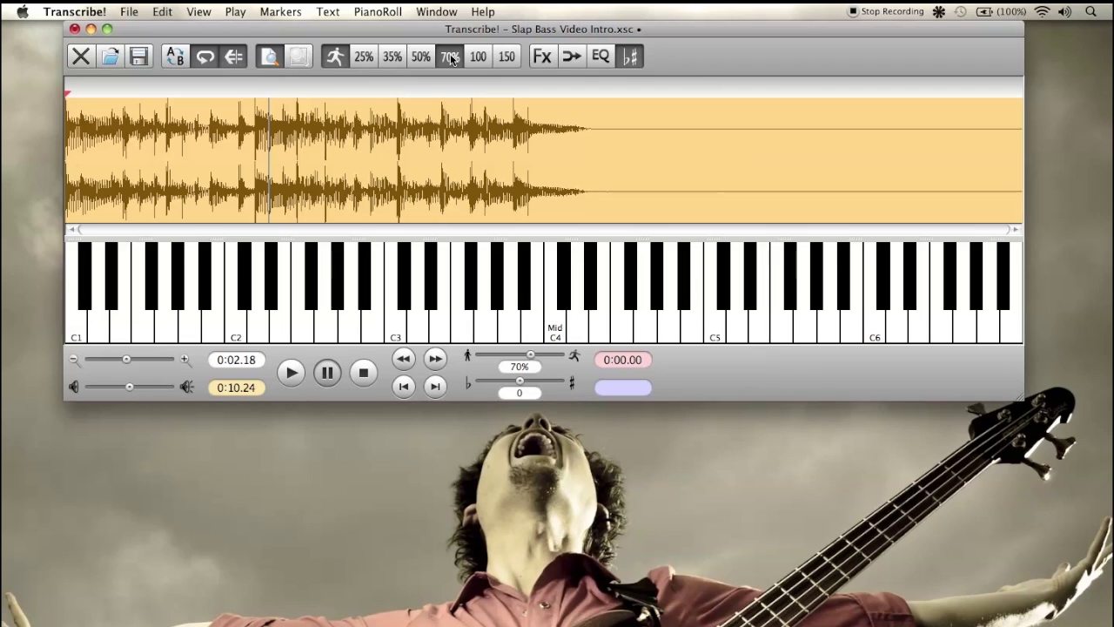
key(space)
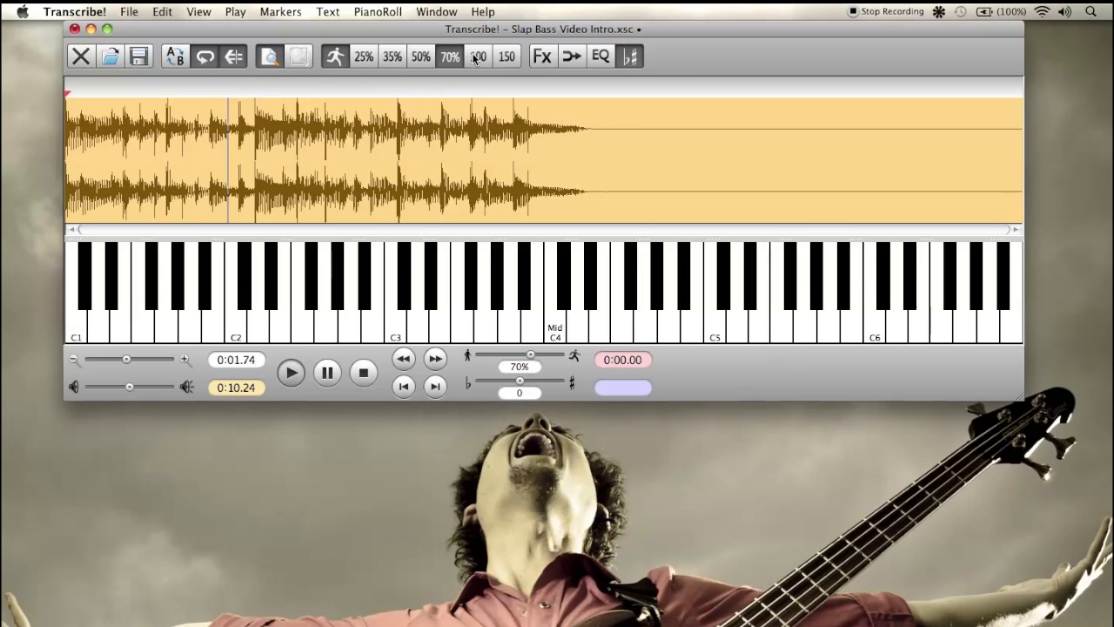
click(478, 56)
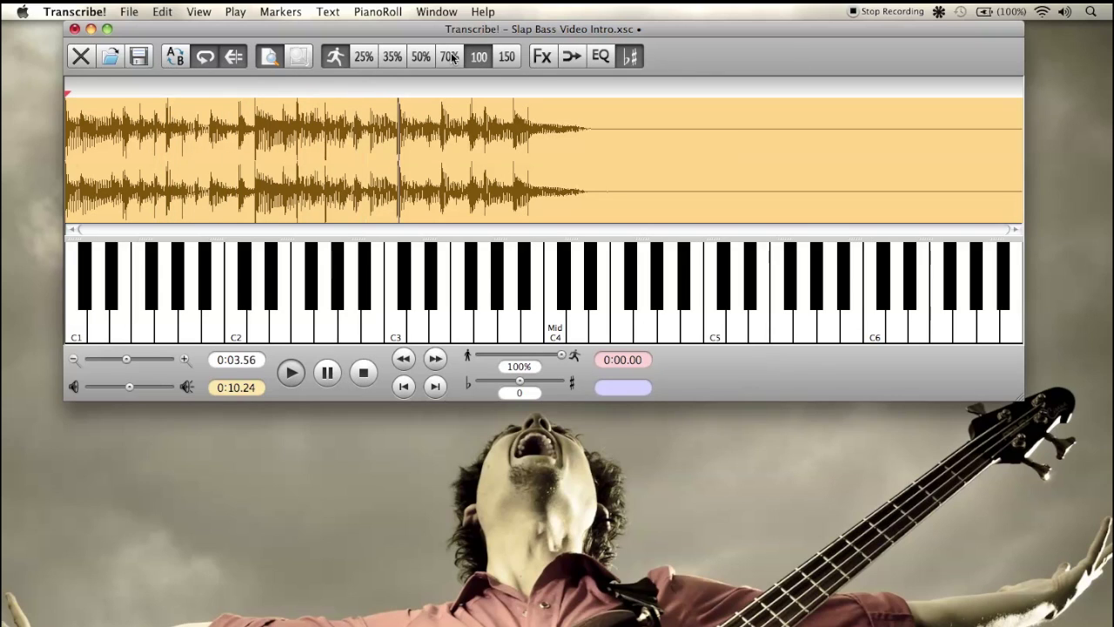
click(450, 56)
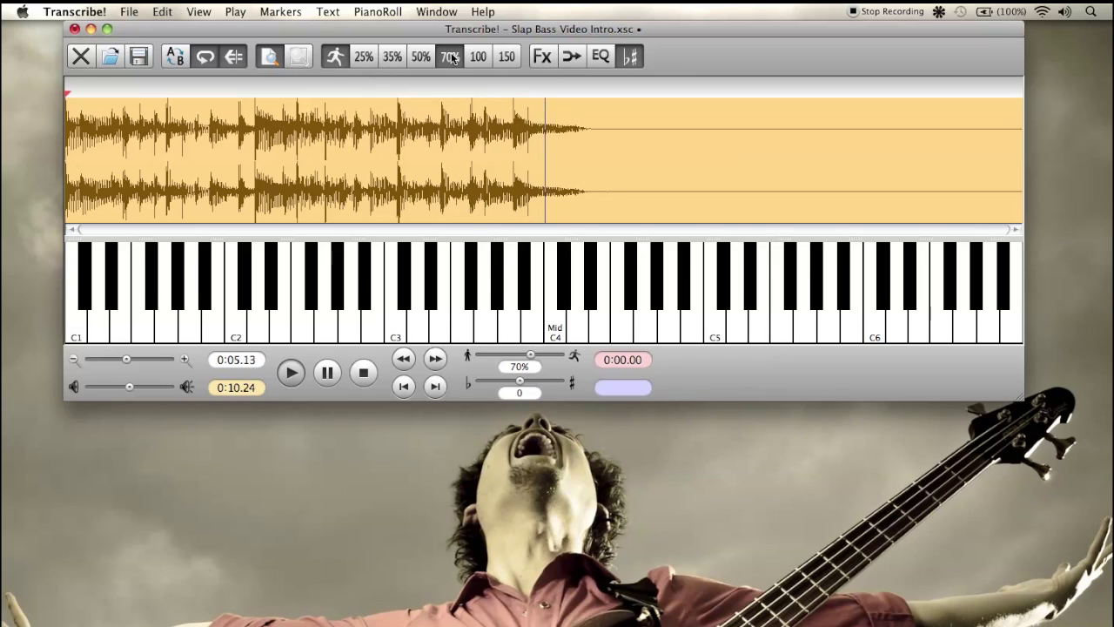
key(space)
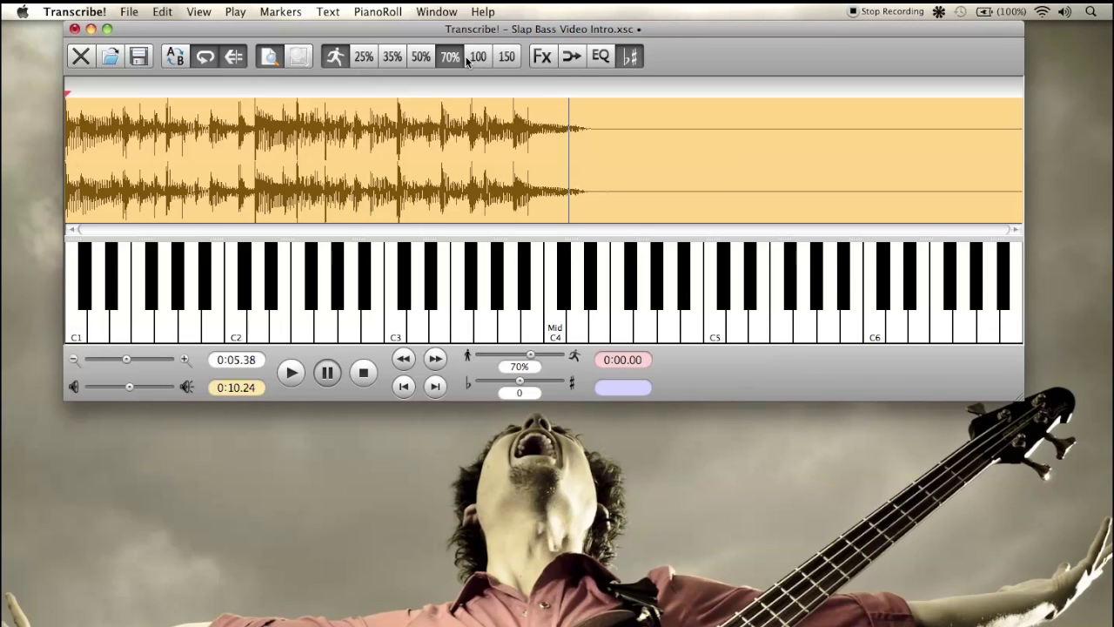
key(space)
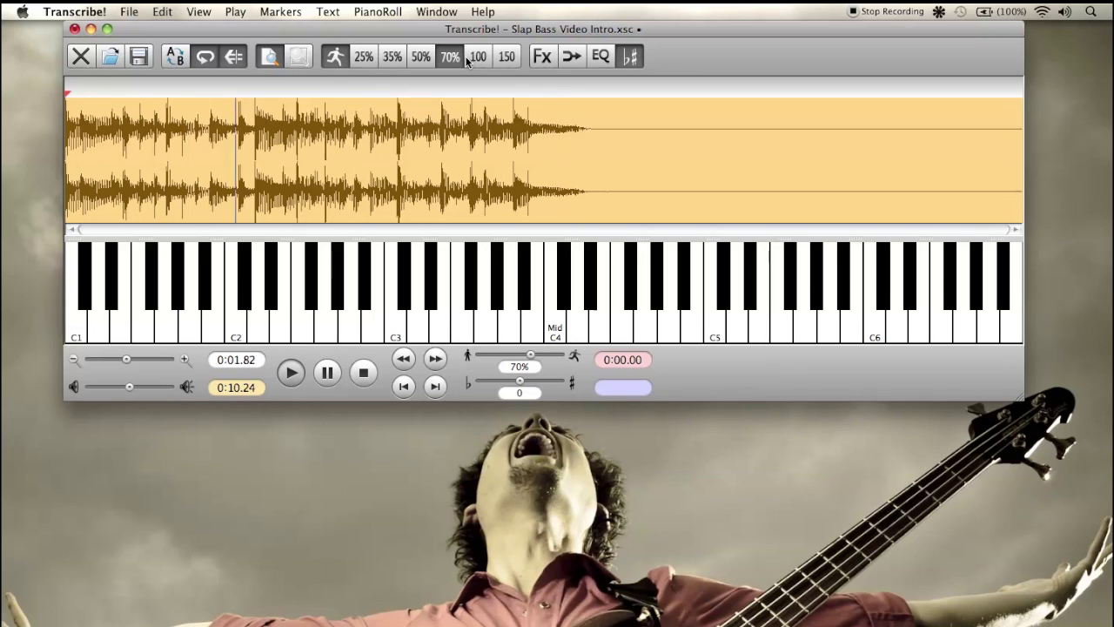
key(space)
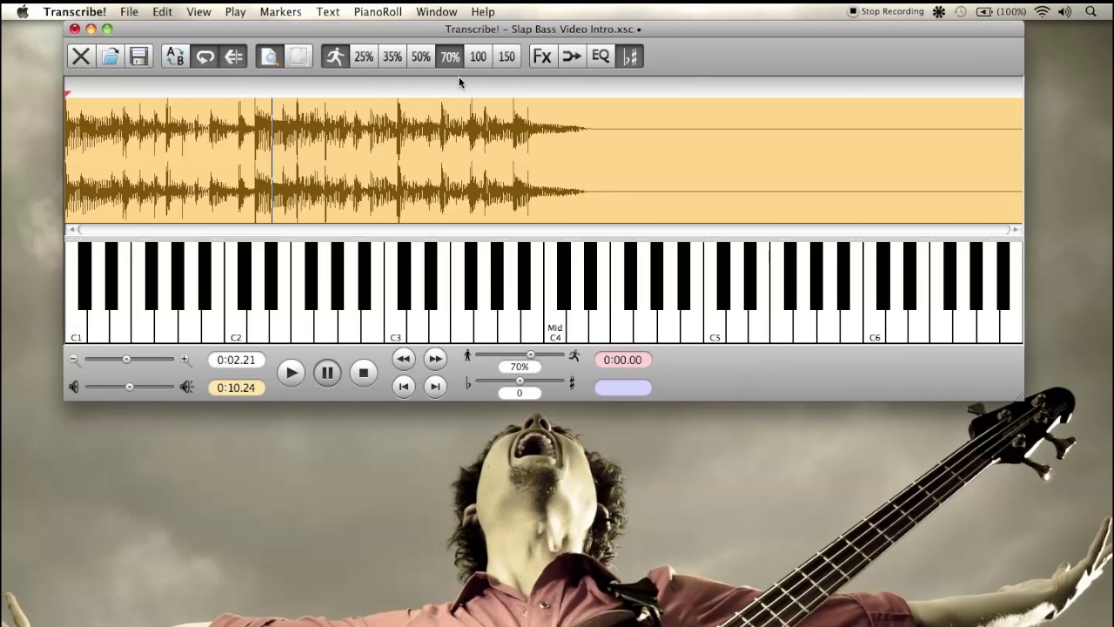
- Play the track at 50% speed, raise it to 70% and 100% during playback, and pause
click(414, 61)
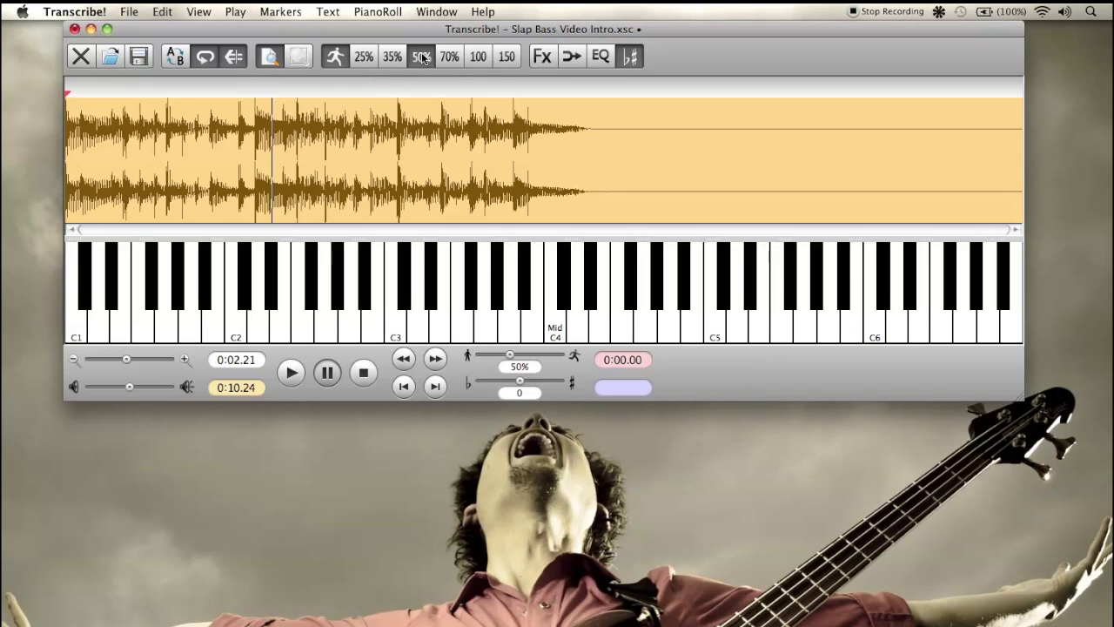
click(421, 56)
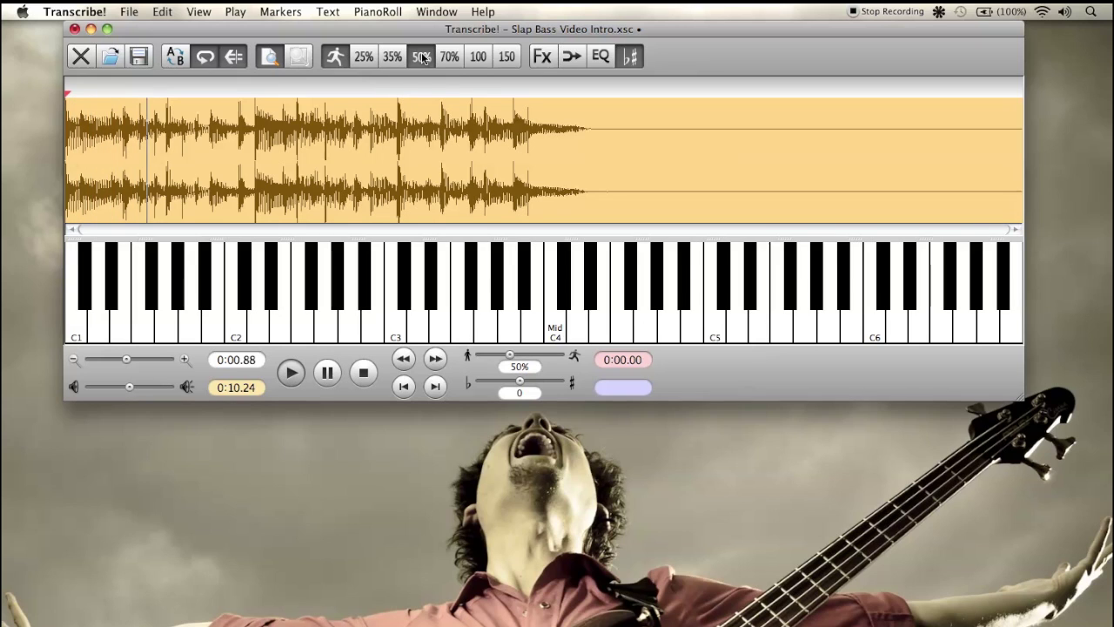
click(449, 57)
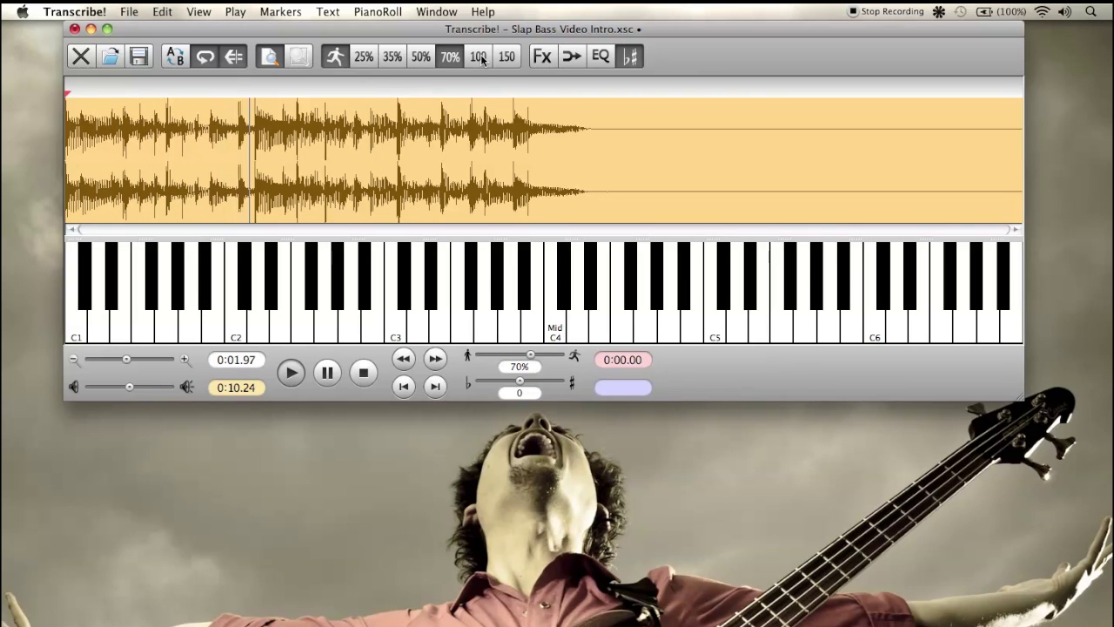
click(478, 57)
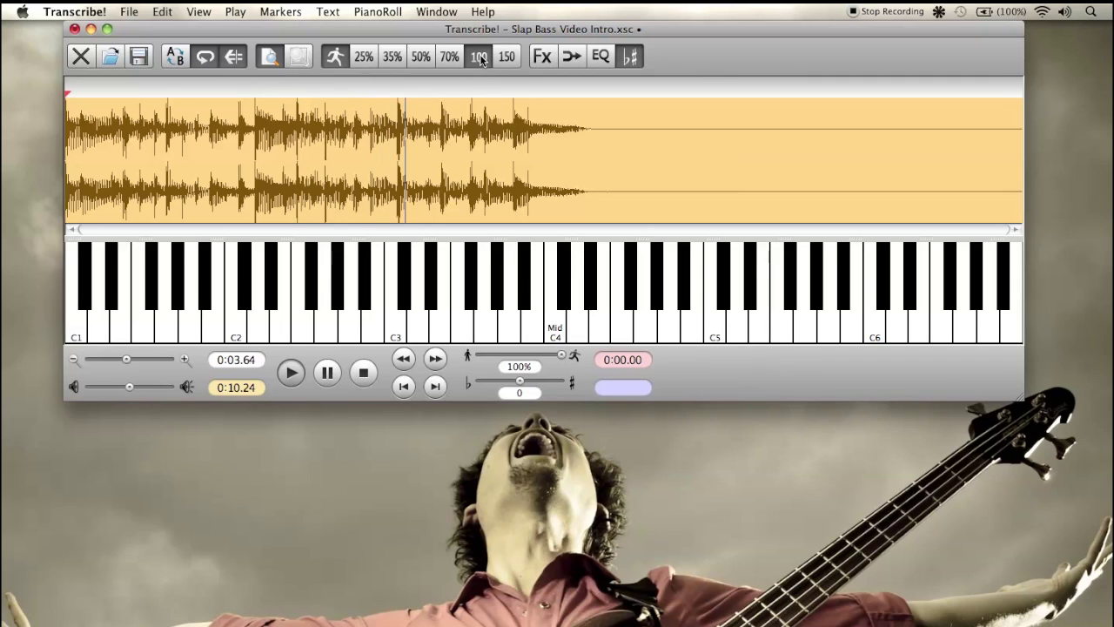
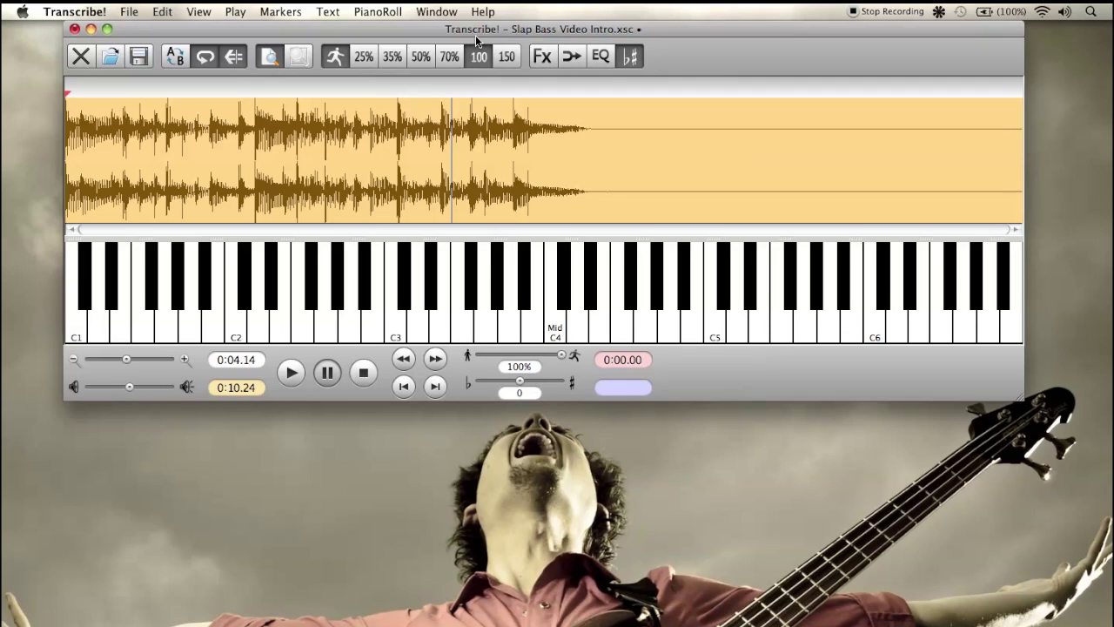
- Audition the track at 150% speed and return the playback speed to 100%
click(507, 57)
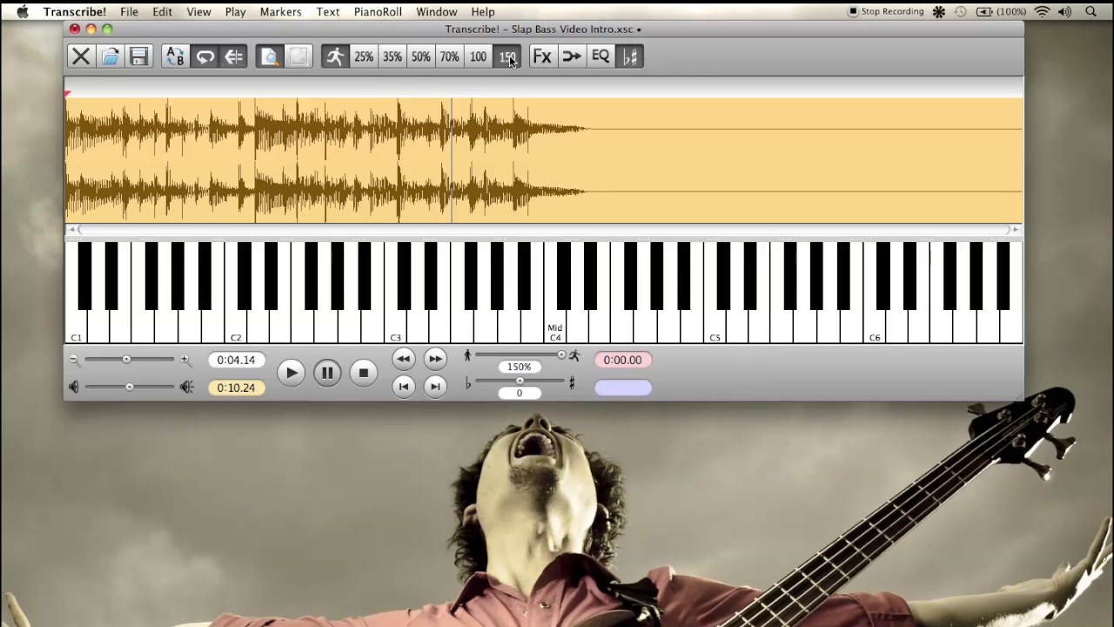
key(space)
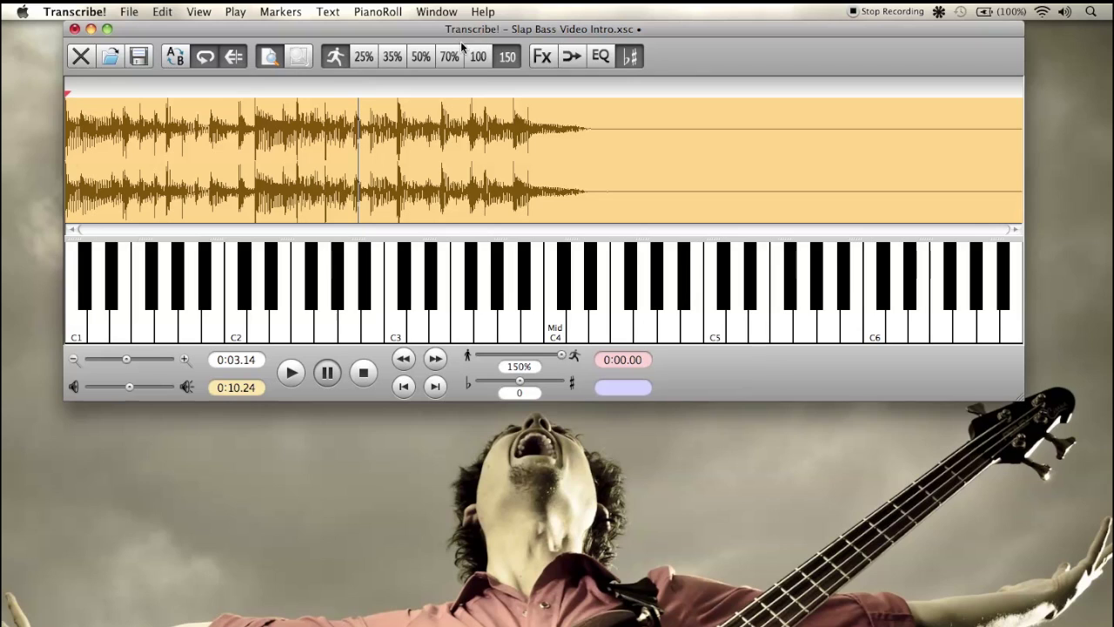
click(477, 57)
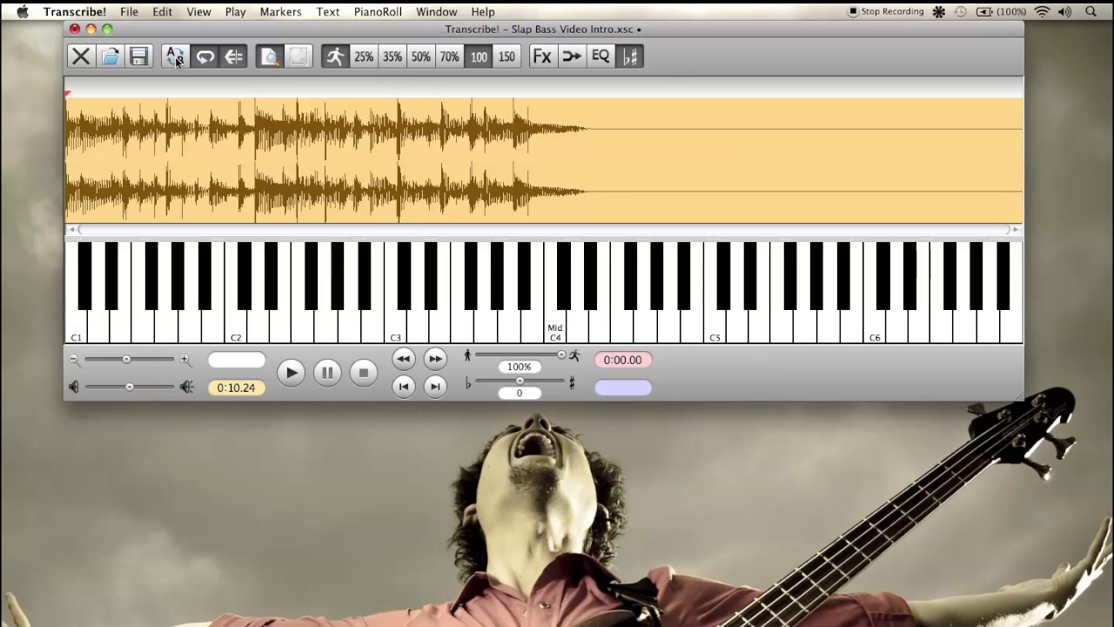
- Loop the opening of the track during playback, trim the loop to about 1.25 s and slow it to 70%
click(175, 58)
click(175, 58)
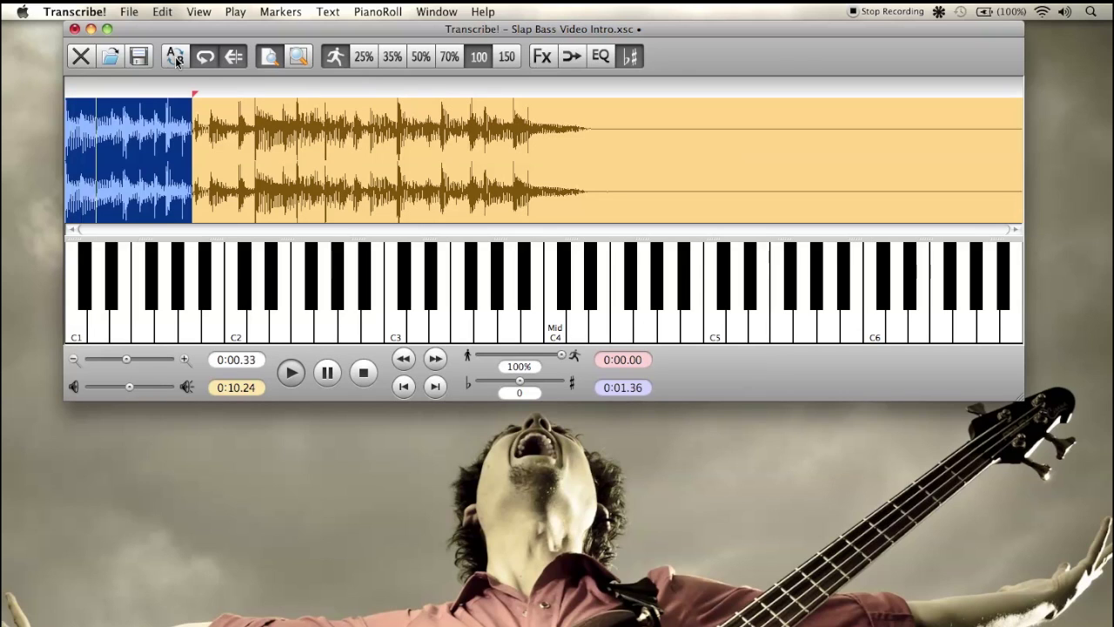
drag(191, 129, 194, 127)
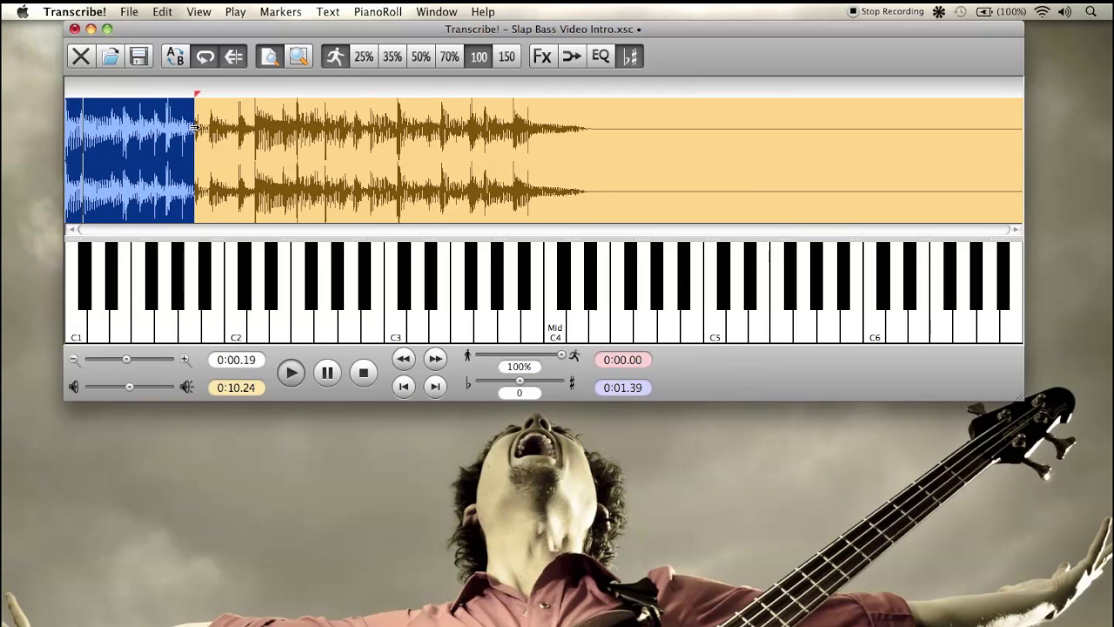
drag(193, 128, 182, 126)
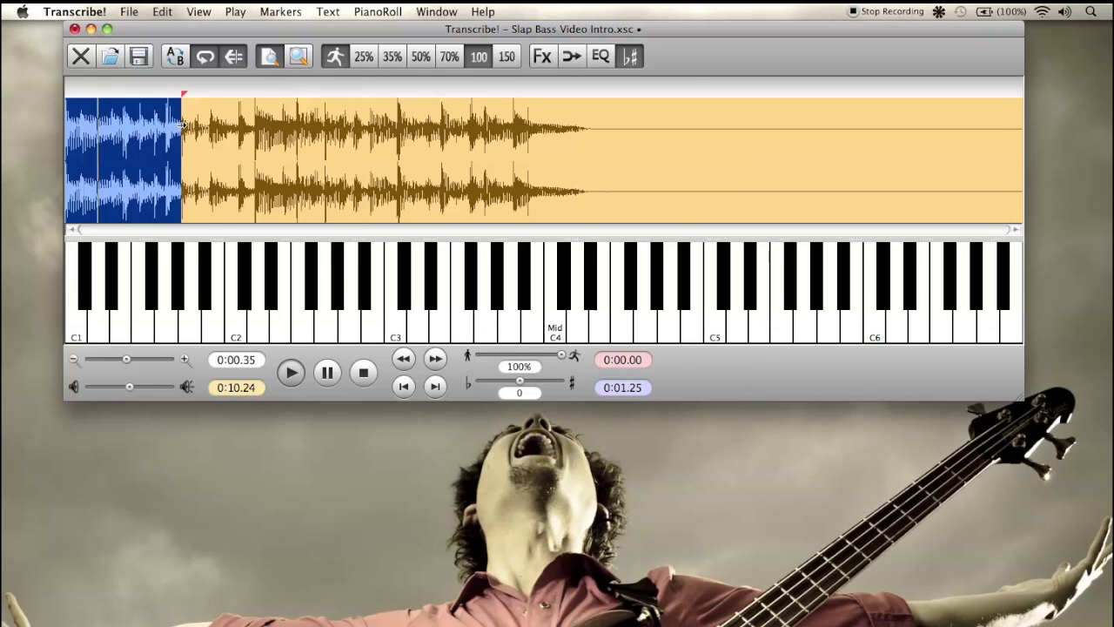
click(451, 57)
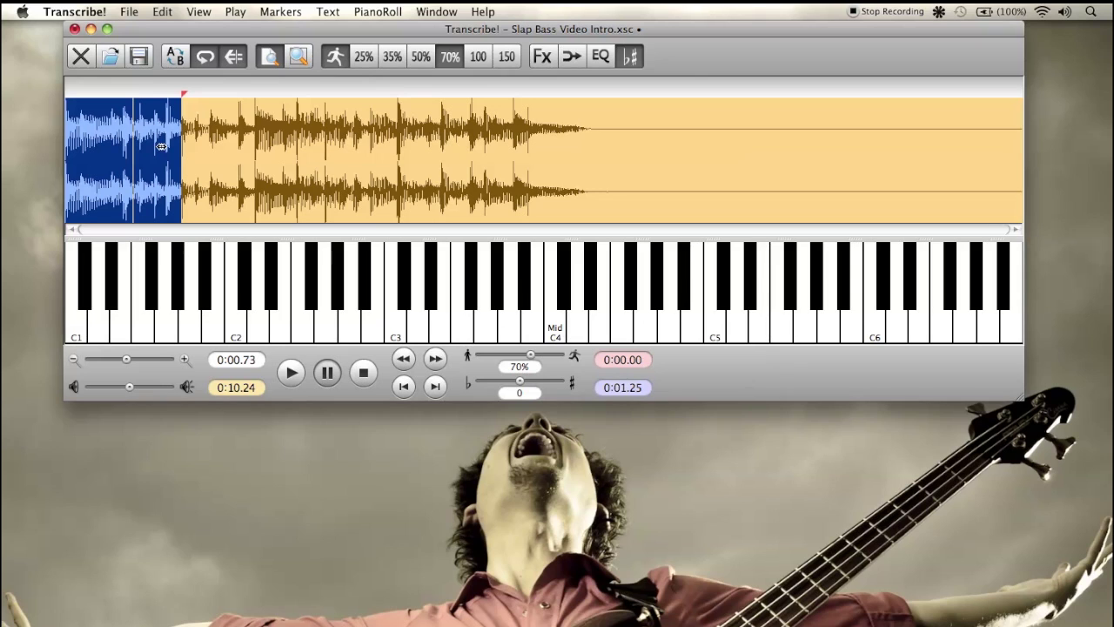
- Loop a passage of about 0.31 s starting near 0:02.23, and clear the selection with speed restored to 100%
drag(224, 130, 302, 145)
key(space)
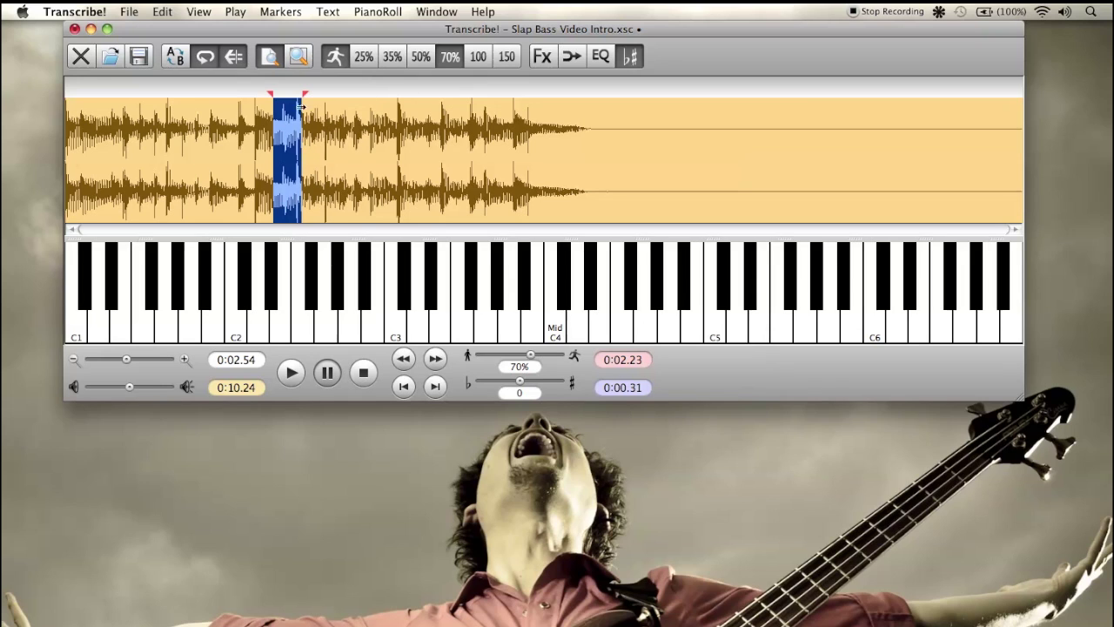
click(481, 55)
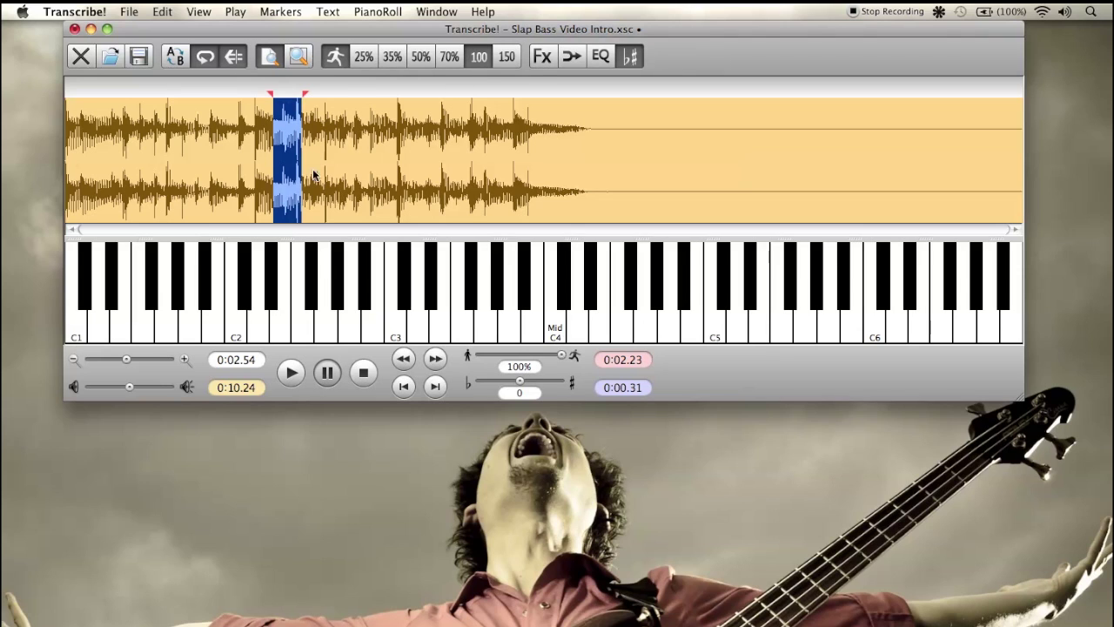
click(318, 130)
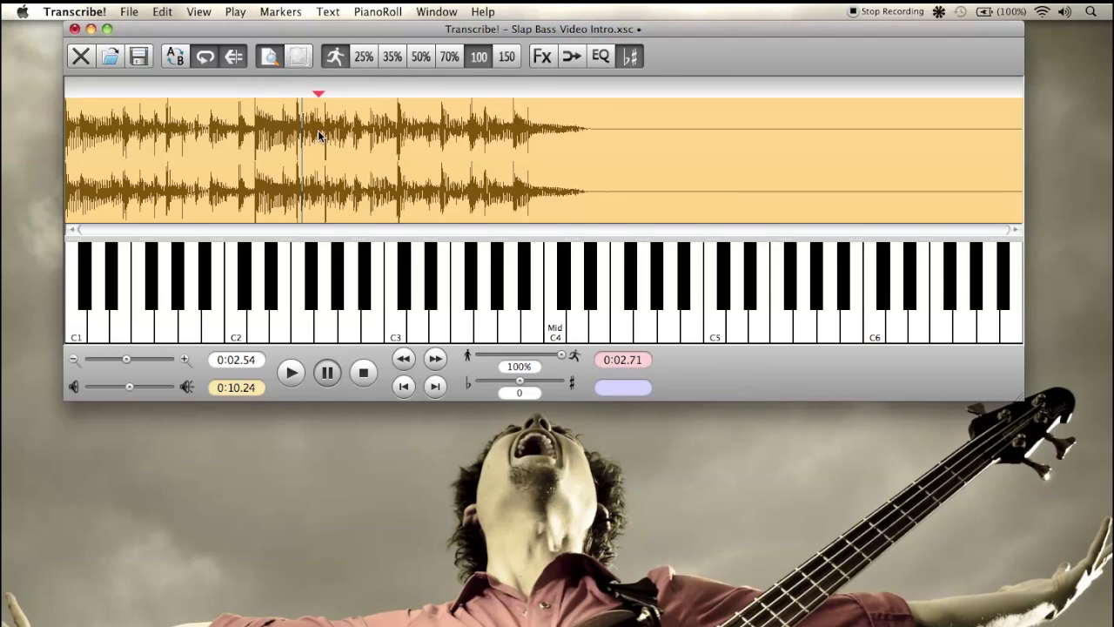
- Clear the equalizer curve in the audio effects so that the EQ is active and flat, and return to the track
click(543, 59)
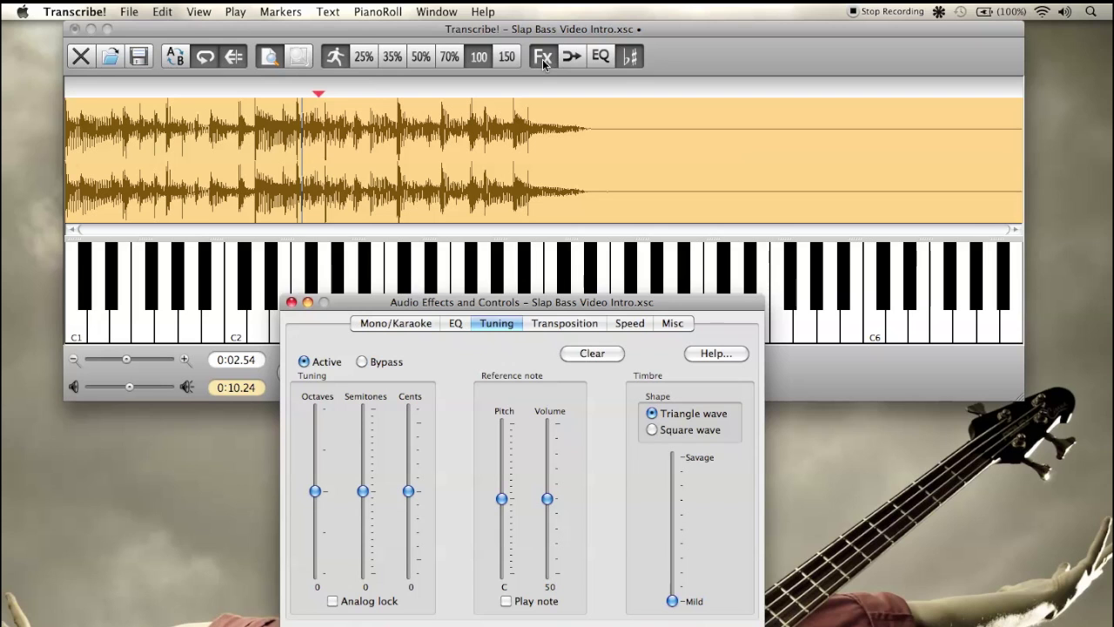
drag(441, 306, 676, 92)
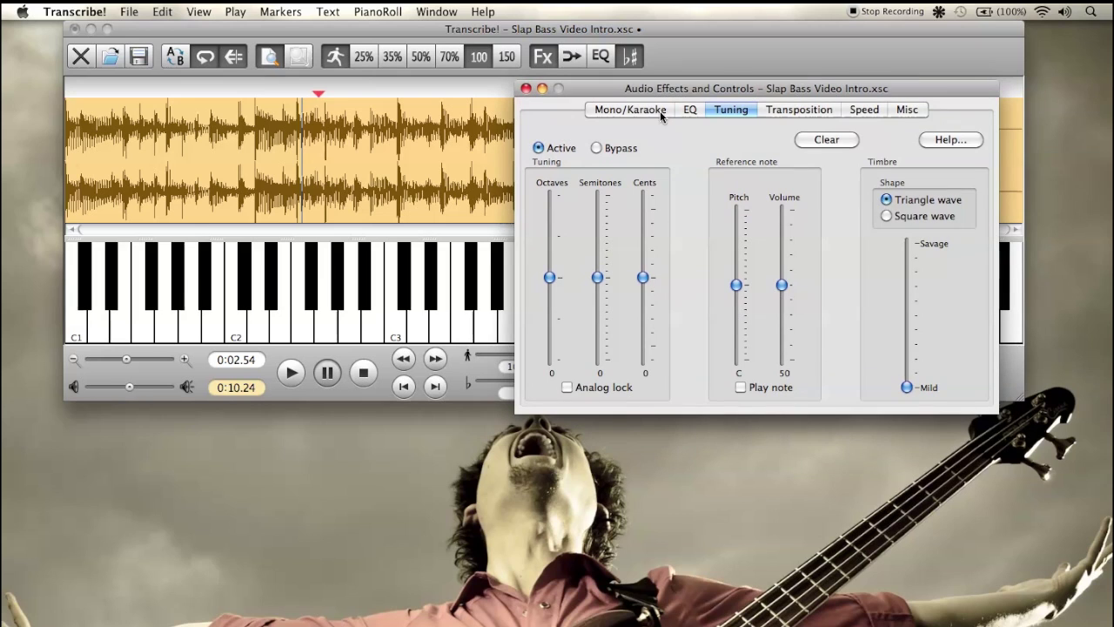
click(691, 113)
drag(682, 89, 692, 83)
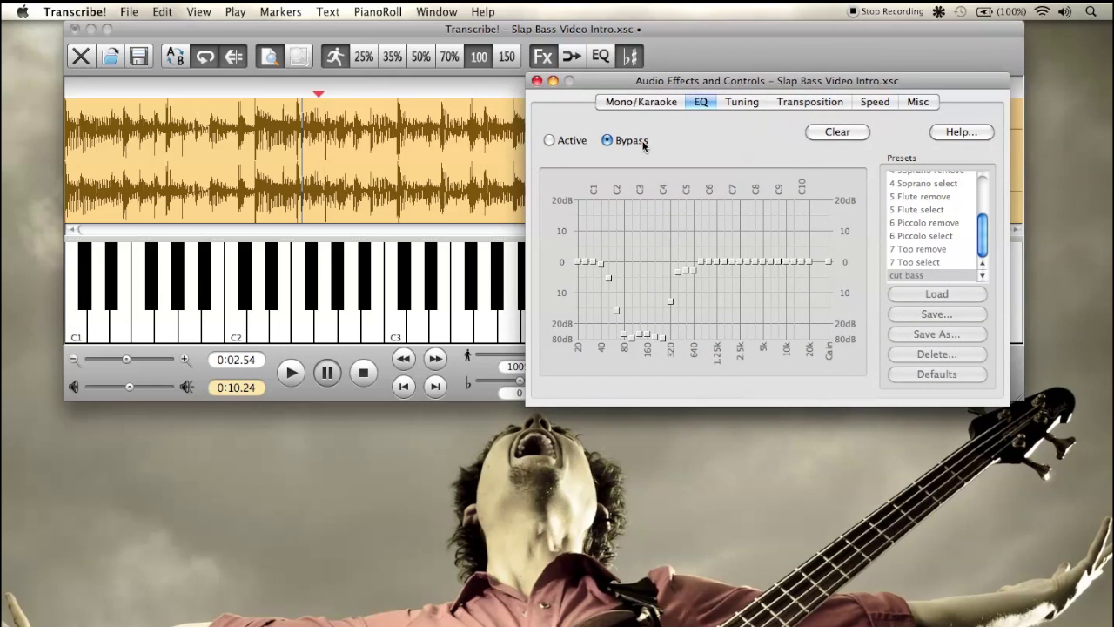
click(820, 133)
scroll(953, 244, up, 3)
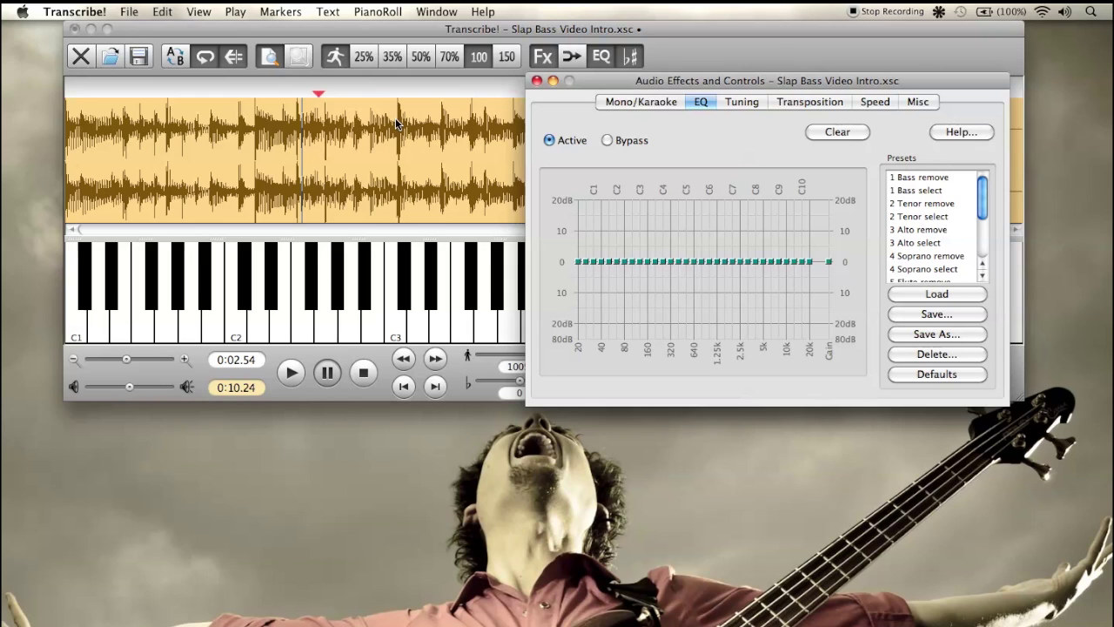
key(super+w)
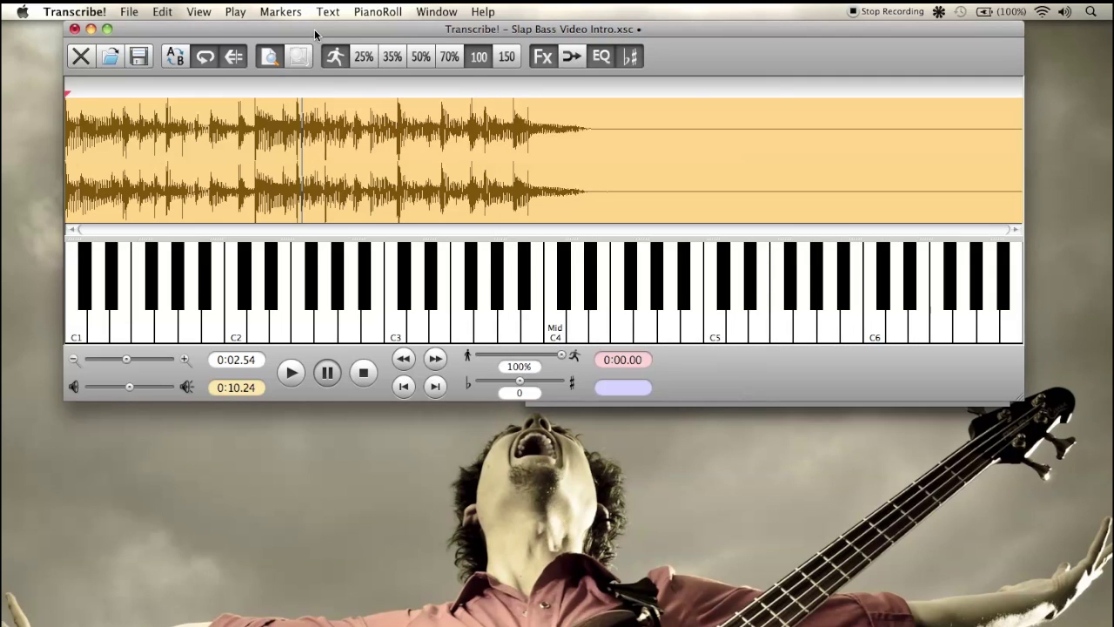
- Load the "1 Bass remove" equalizer preset and play the track briefly from the start to hear it
click(543, 58)
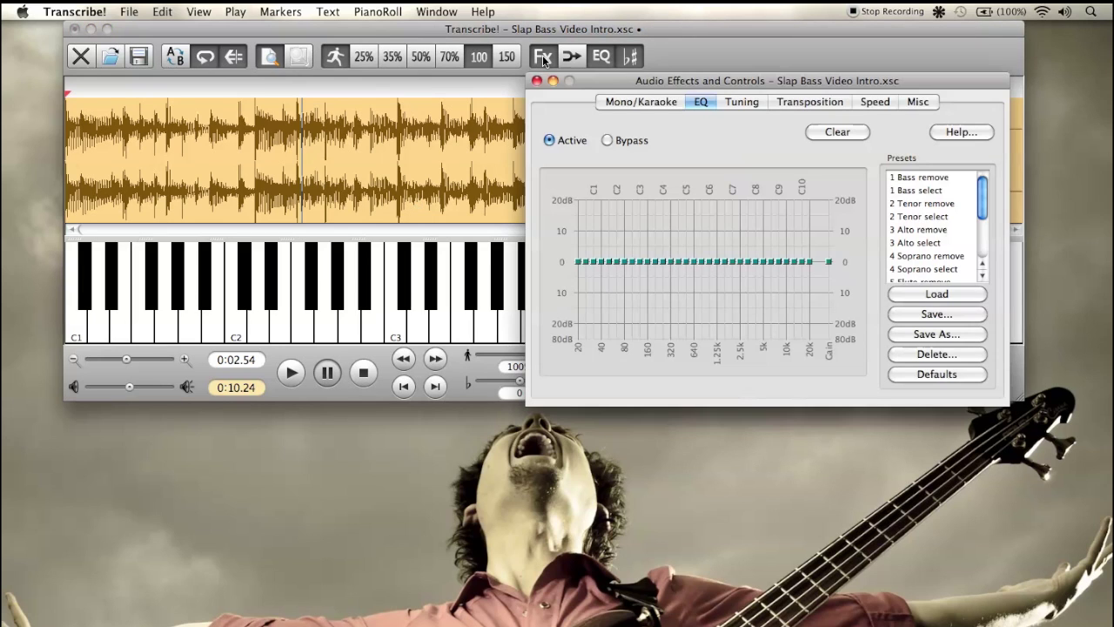
click(914, 178)
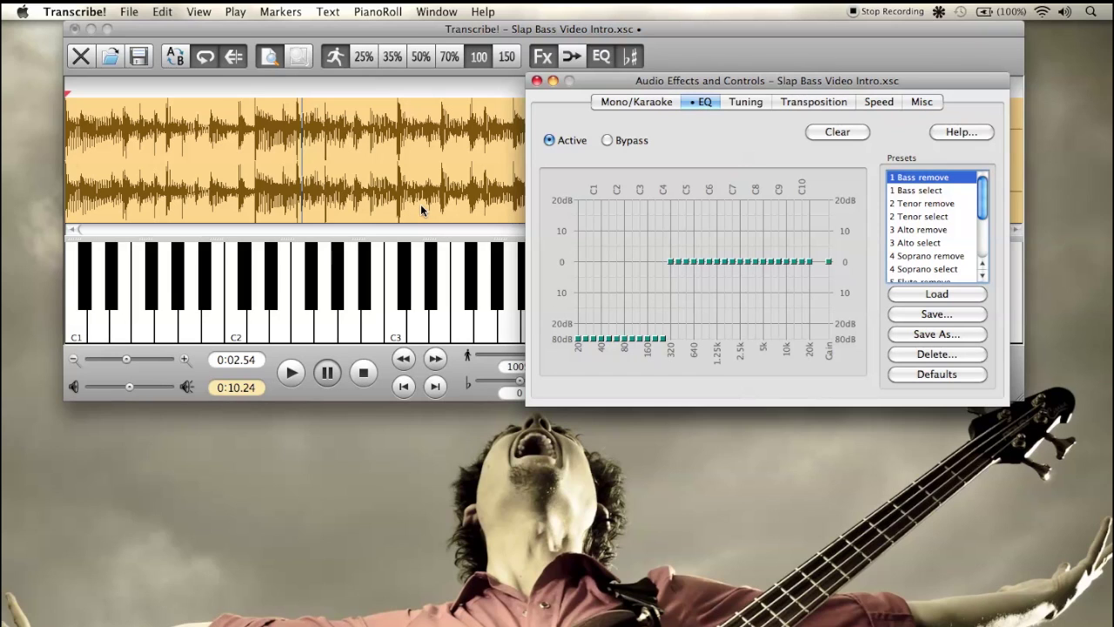
key(super+w)
key(space)
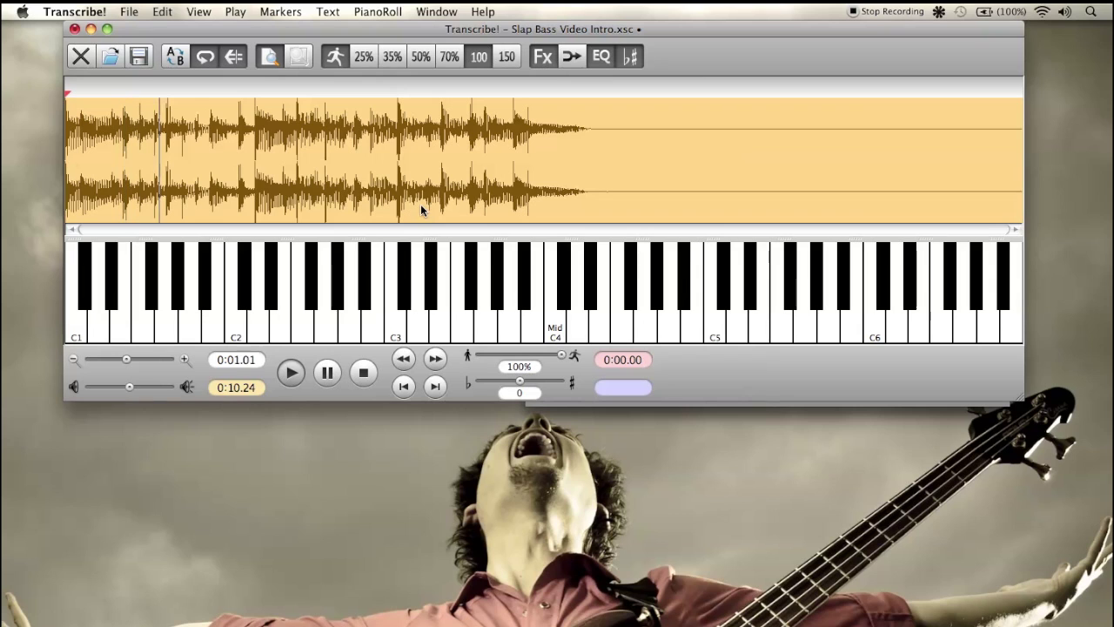
key(space)
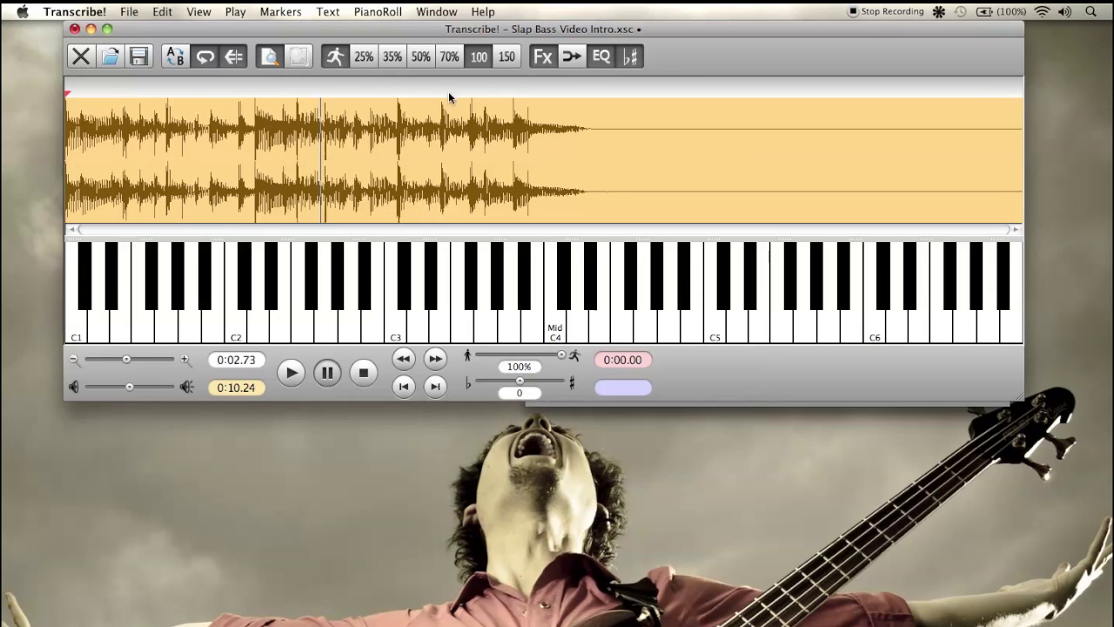
- Load the "1 Bass select" equalizer preset in the audio effects and play the track briefly to hear the isolated bass
click(546, 57)
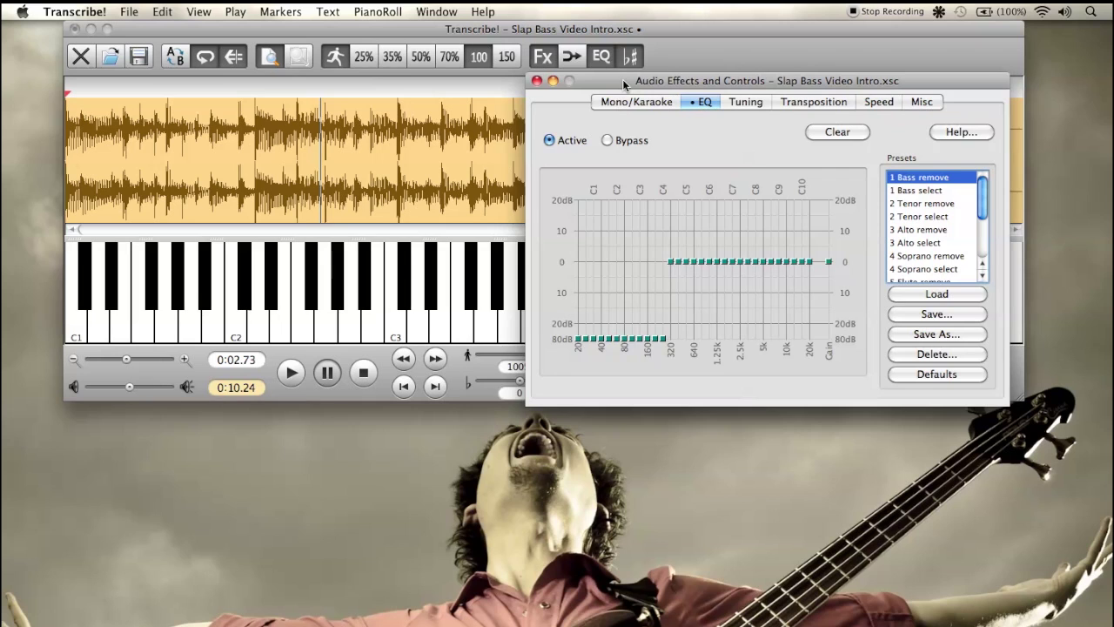
drag(622, 79, 580, 81)
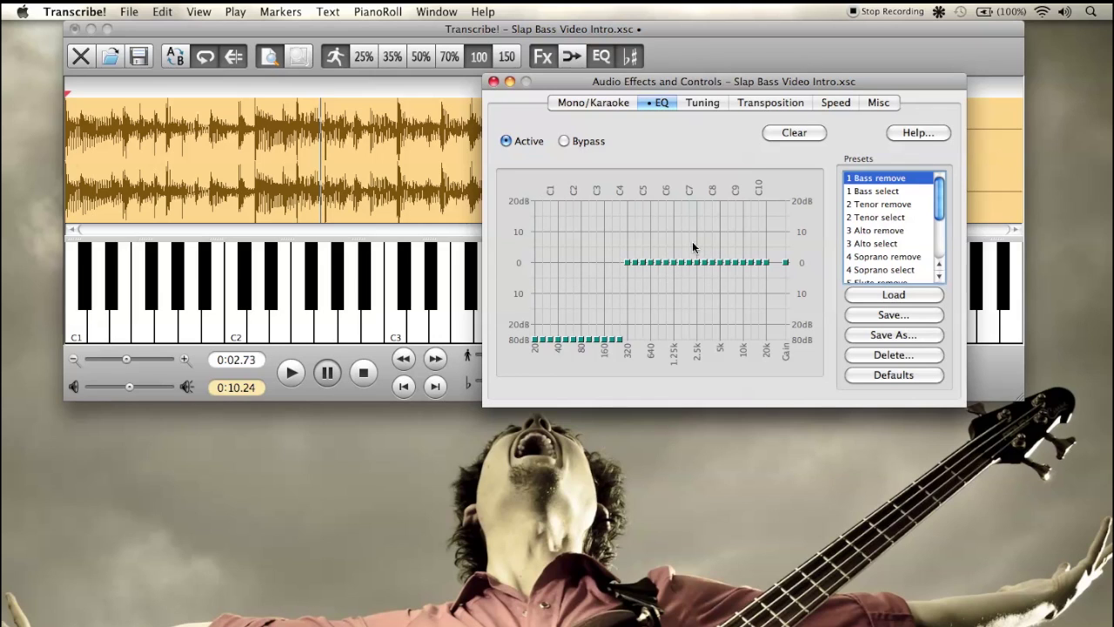
click(881, 192)
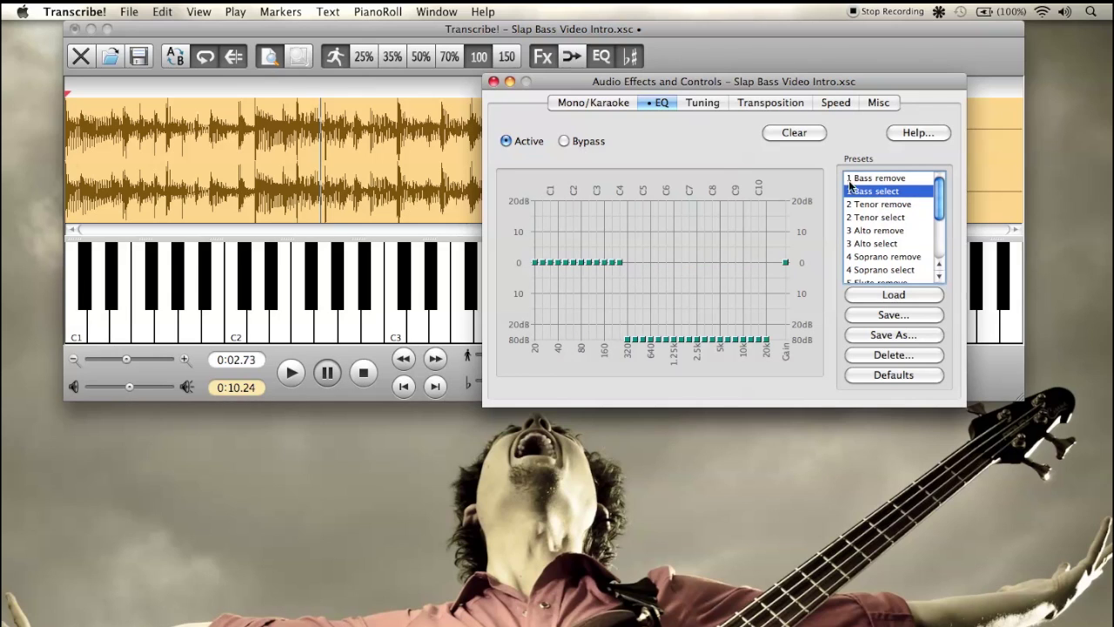
click(430, 140)
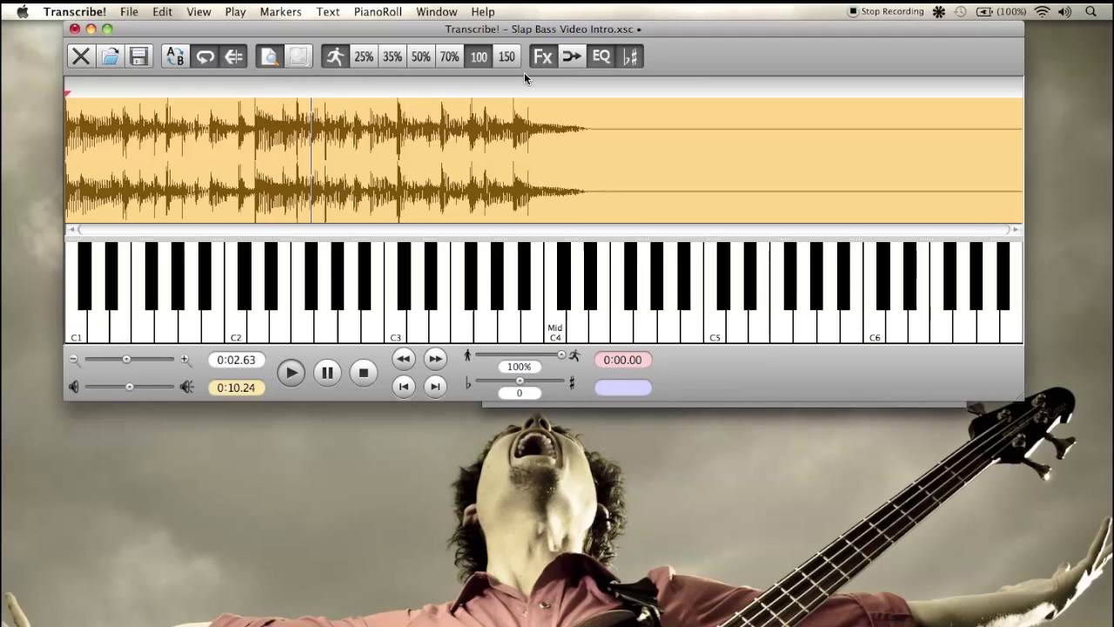
key(space)
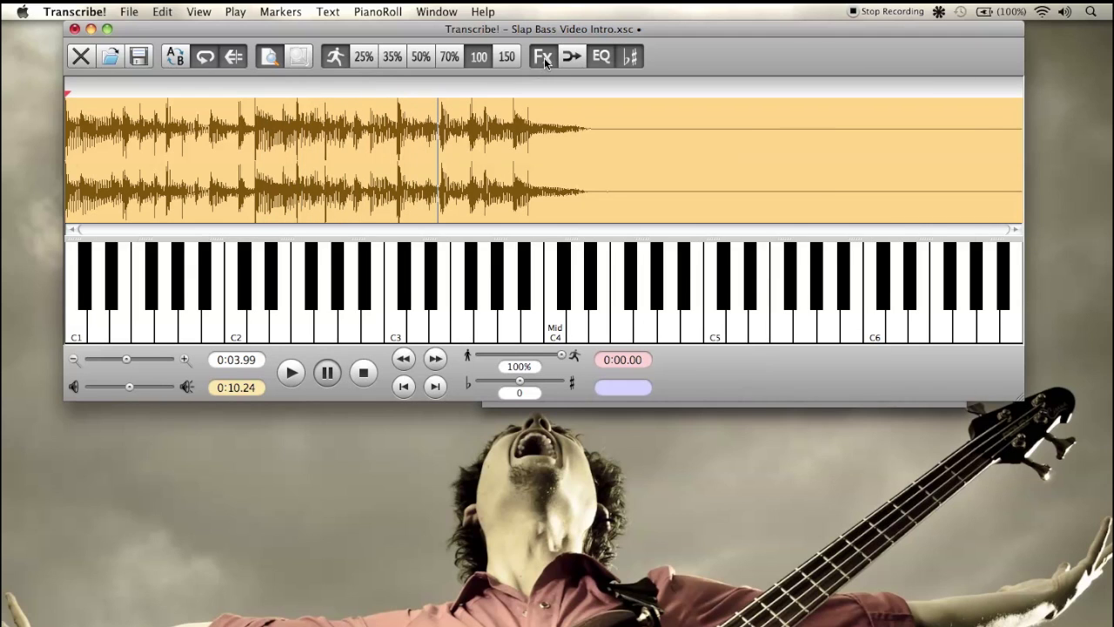
- Bypass the equalizer in the audio effects
click(542, 56)
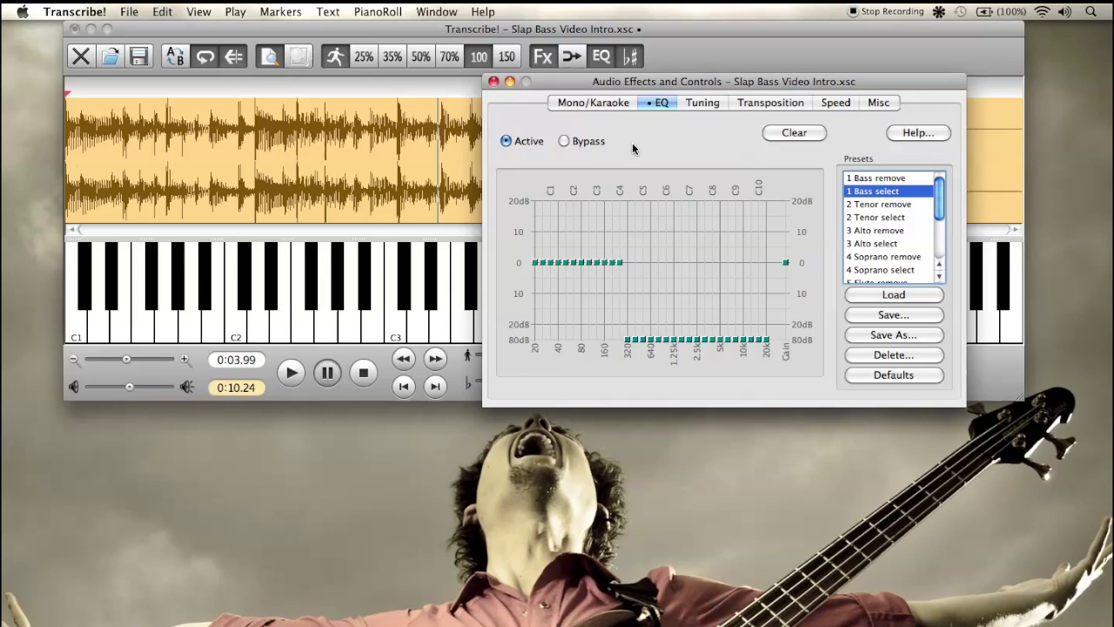
click(571, 142)
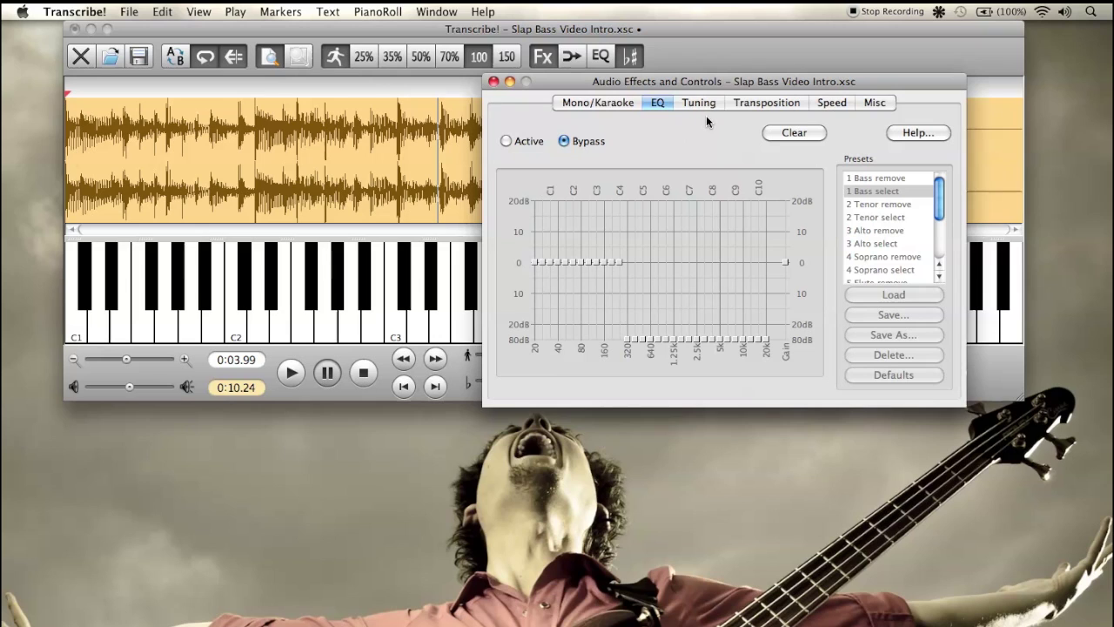
- Turn on Analog lock for the playback speed, try the speed control during playback, and switch the lock off with the speed at 100%
click(833, 103)
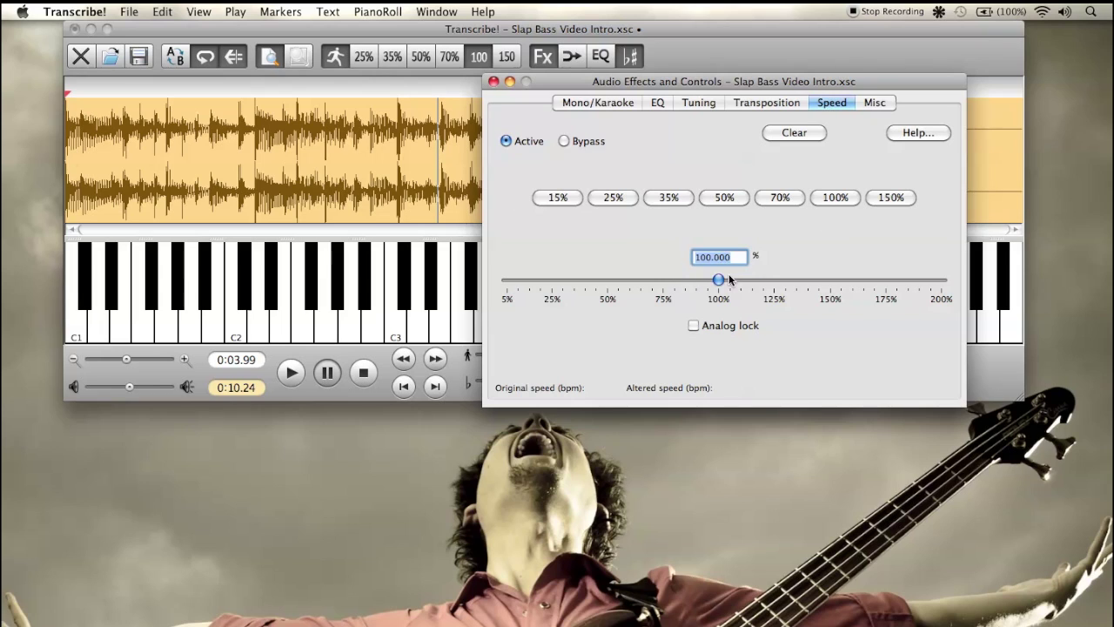
mouse_move(719, 280)
mouse_down()
mouse_move(811, 293)
mouse_move(517, 290)
mouse_move(496, 278)
mouse_move(908, 290)
mouse_move(722, 293)
mouse_up()
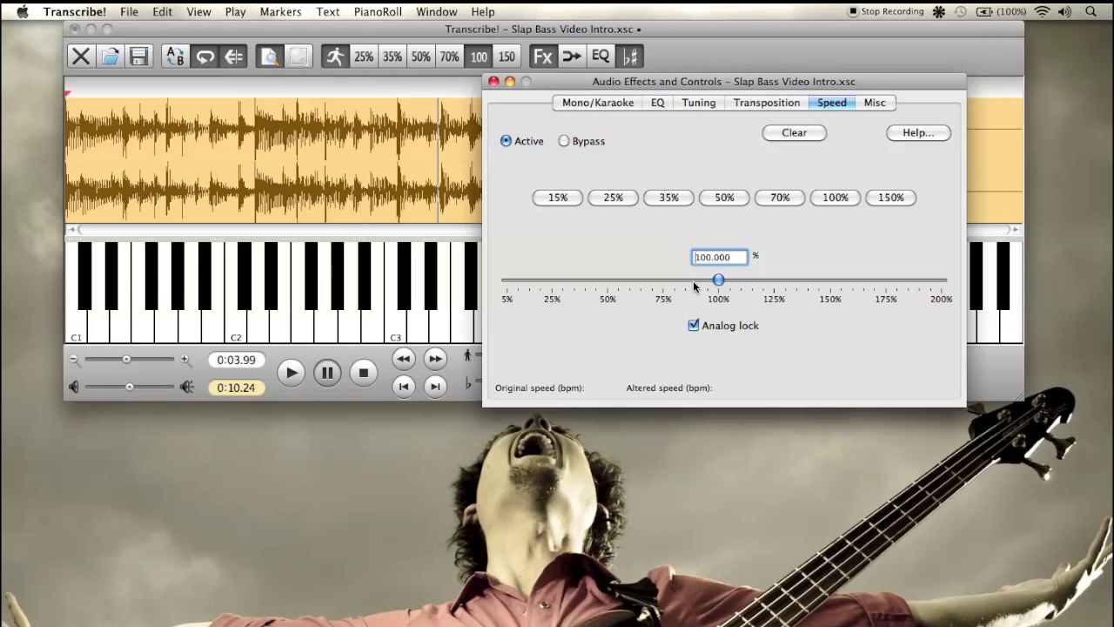
key(super+w)
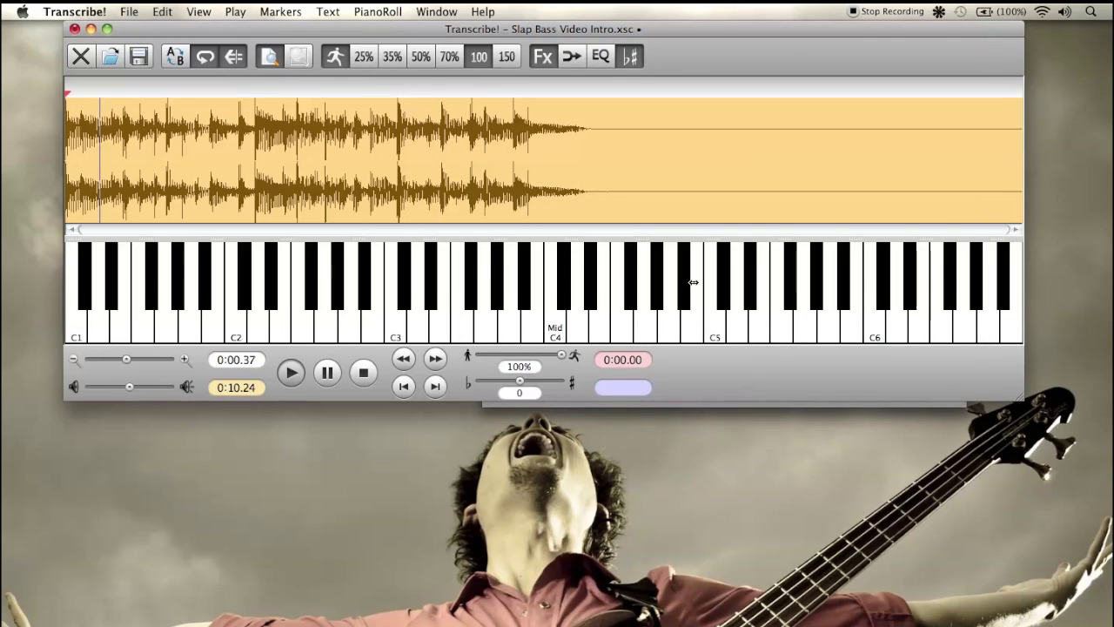
click(544, 58)
mouse_move(716, 279)
mouse_down()
mouse_move(641, 286)
mouse_move(719, 288)
mouse_up()
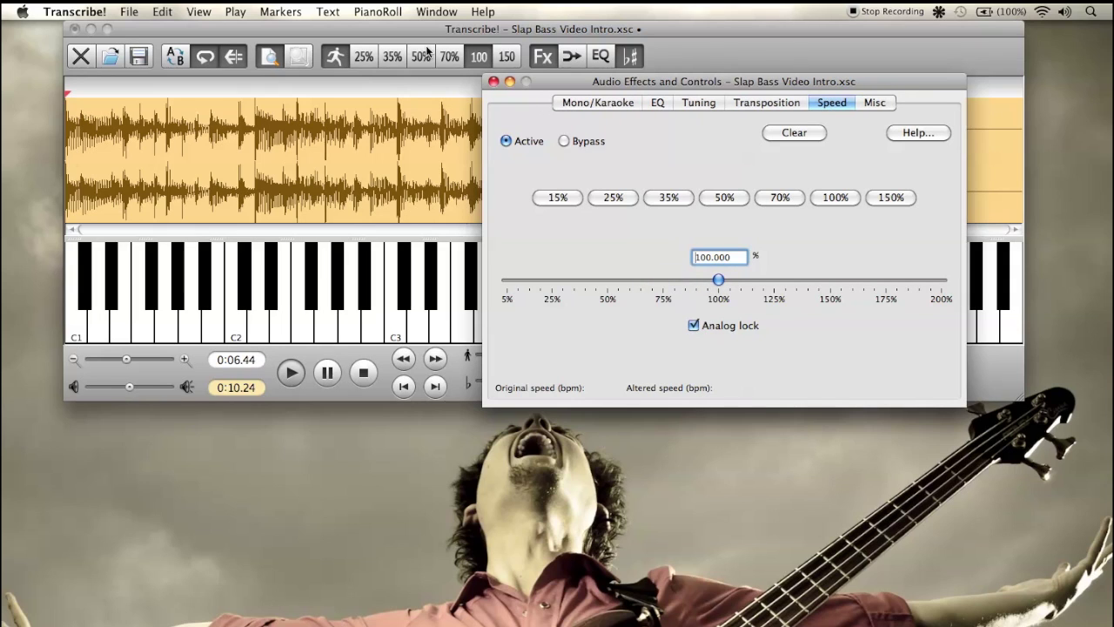
click(548, 33)
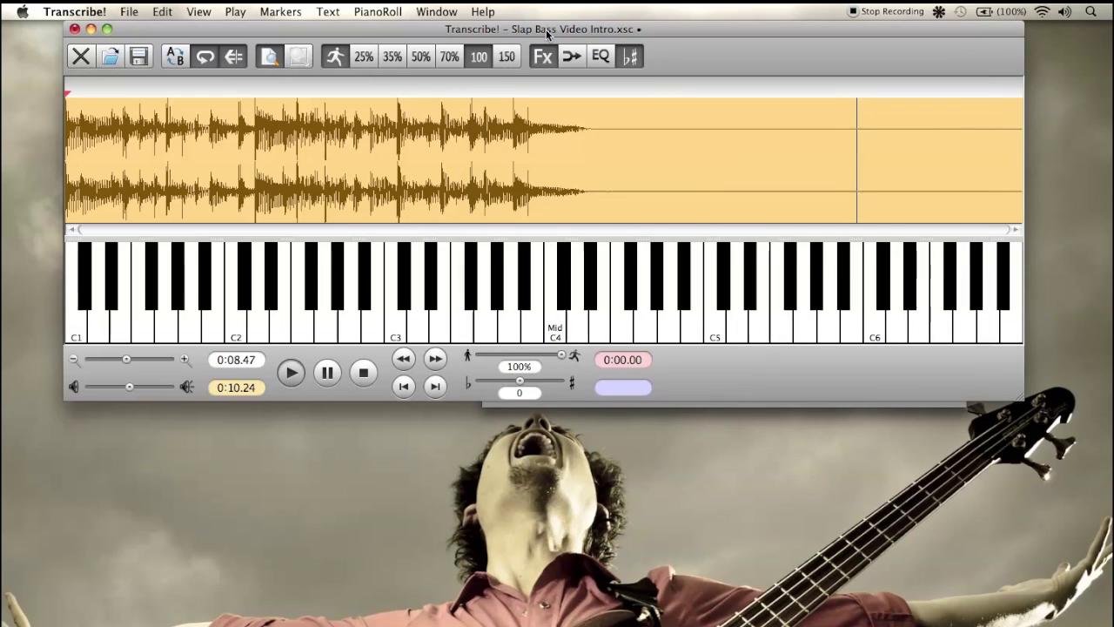
key(super+e)
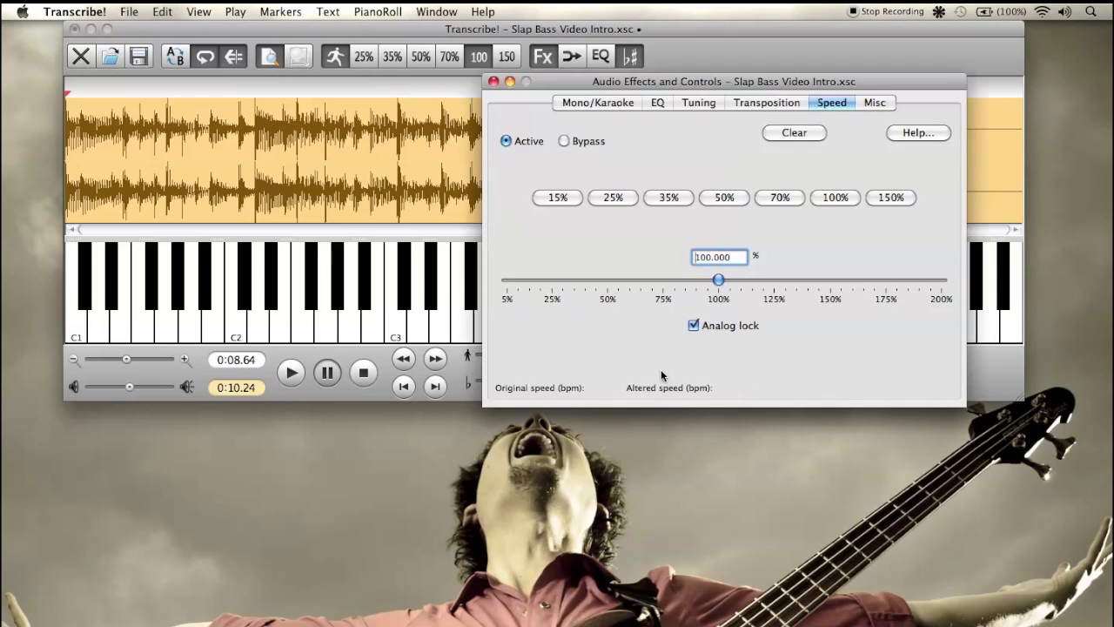
click(694, 325)
- Activate the Mono/Karaoke effect, try its Karaoke setting, and bypass the effect again
click(745, 103)
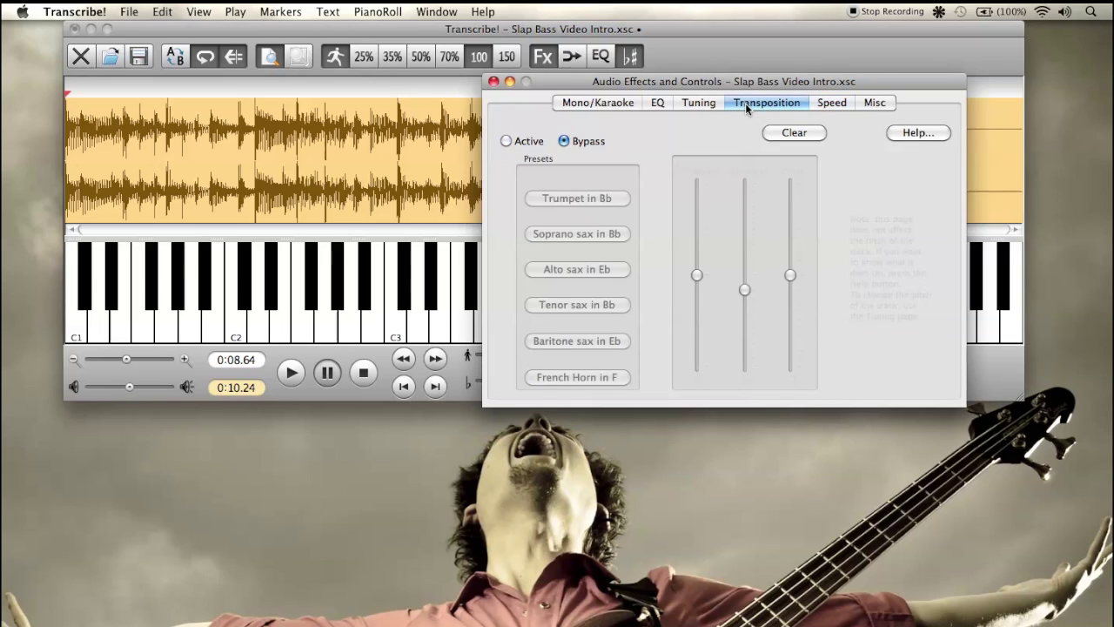
click(609, 103)
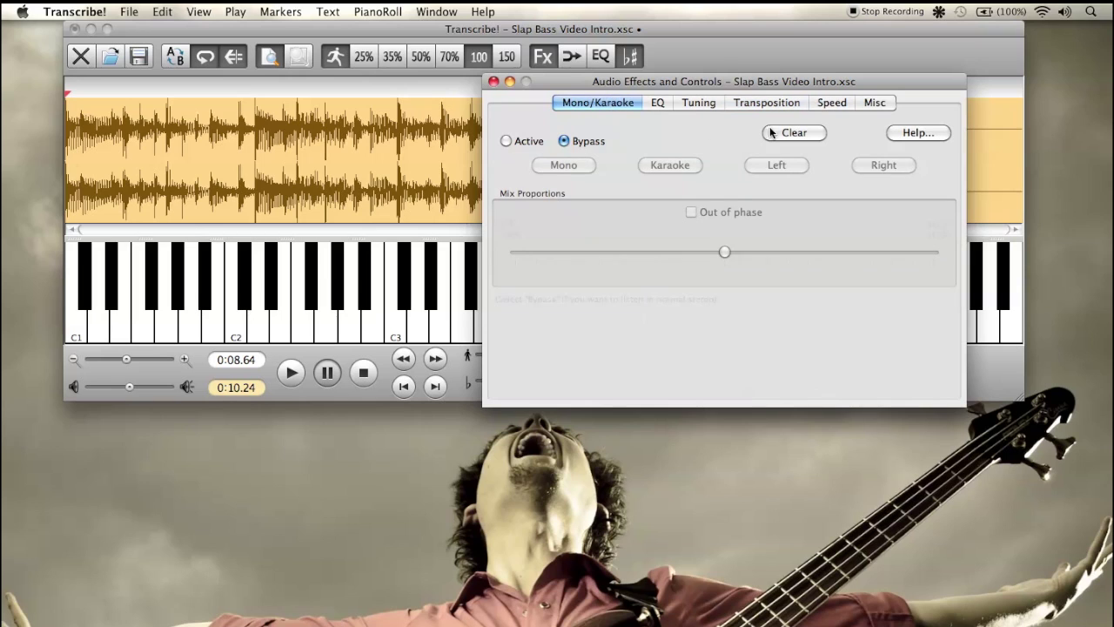
click(526, 144)
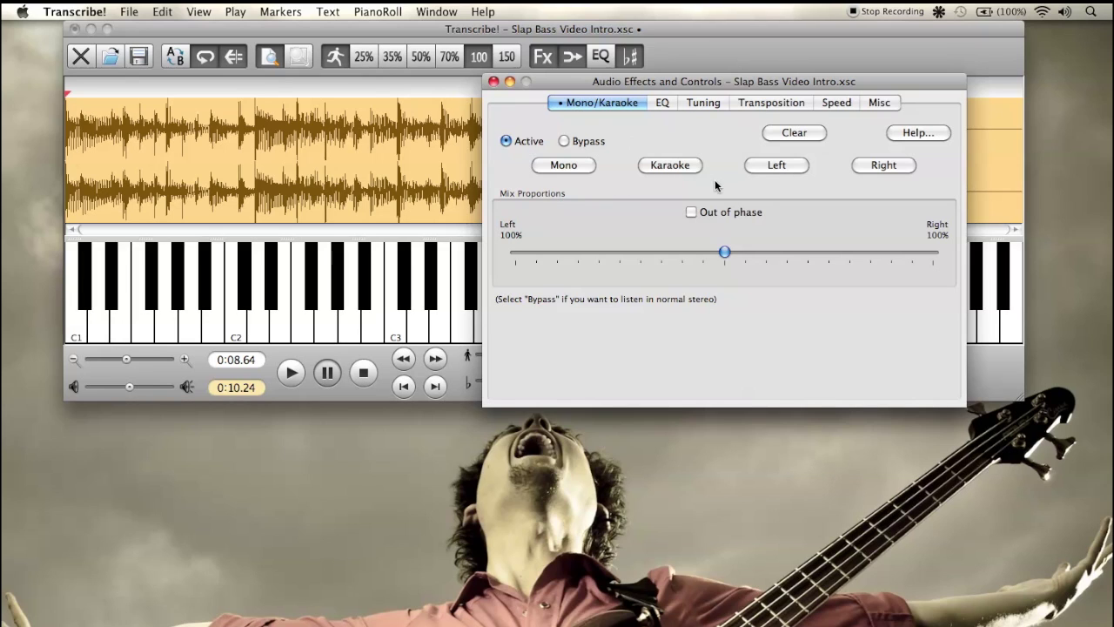
click(677, 165)
click(565, 140)
- Show the tuning controls with cents kept at 0, and point out the command for exporting the sound file
click(685, 102)
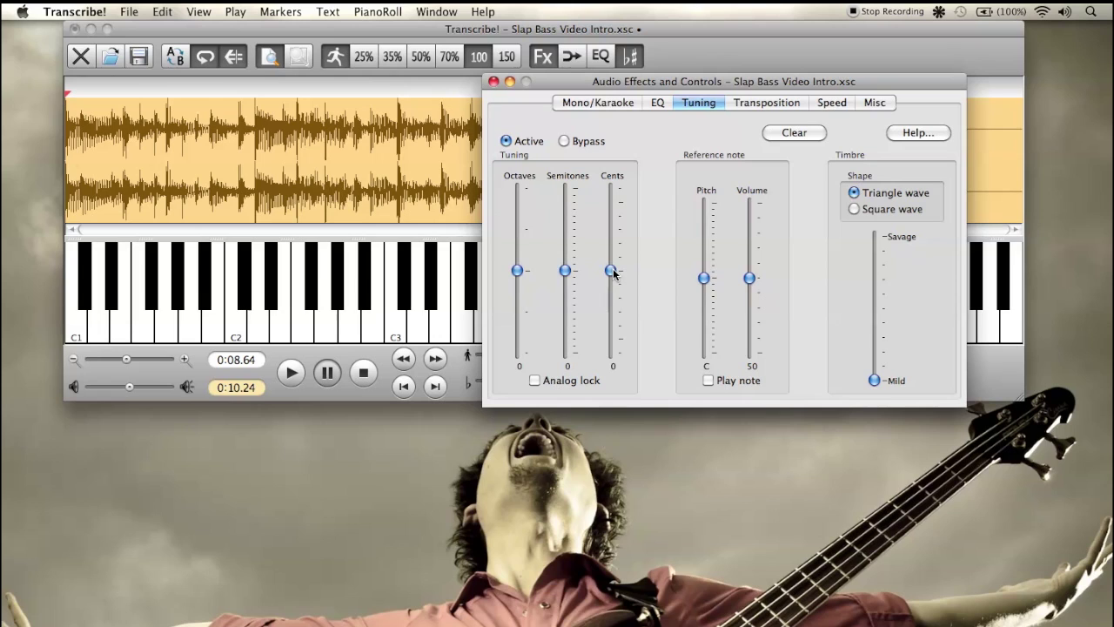
mouse_move(613, 272)
mouse_down()
mouse_move(610, 288)
mouse_move(609, 272)
mouse_up()
click(129, 12)
mouse_move(163, 7)
mouse_move(129, 12)
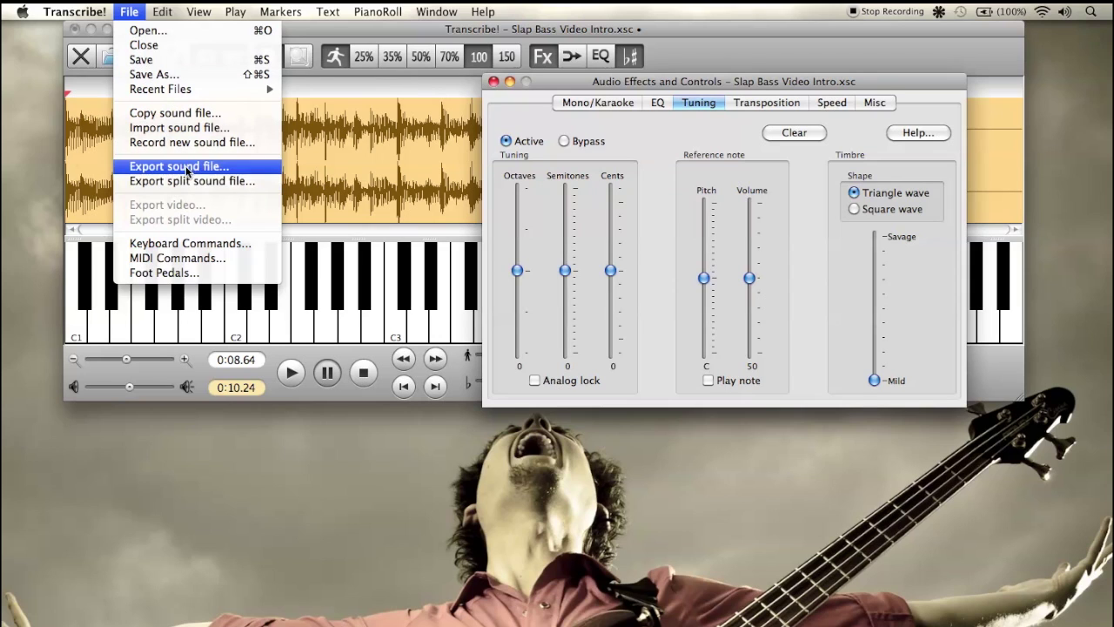
click(630, 139)
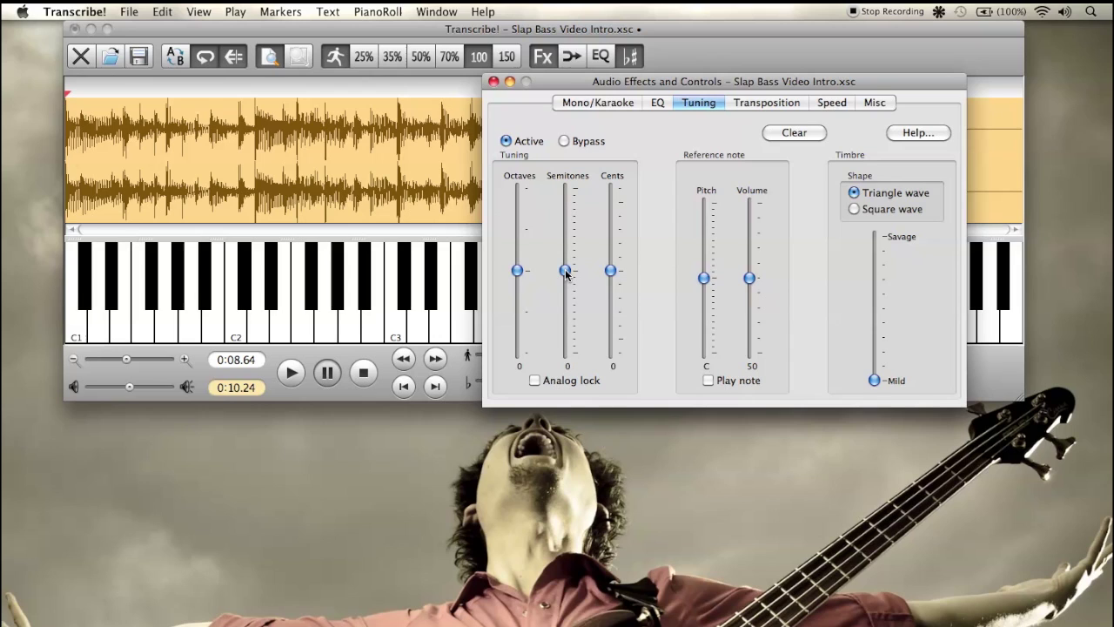
- Try lowering the tuning by 3 semitones, restore it to 0, and briefly sound the C reference note
mouse_move(564, 273)
mouse_down()
mouse_move(565, 247)
mouse_move(565, 276)
mouse_up()
drag(566, 277, 564, 294)
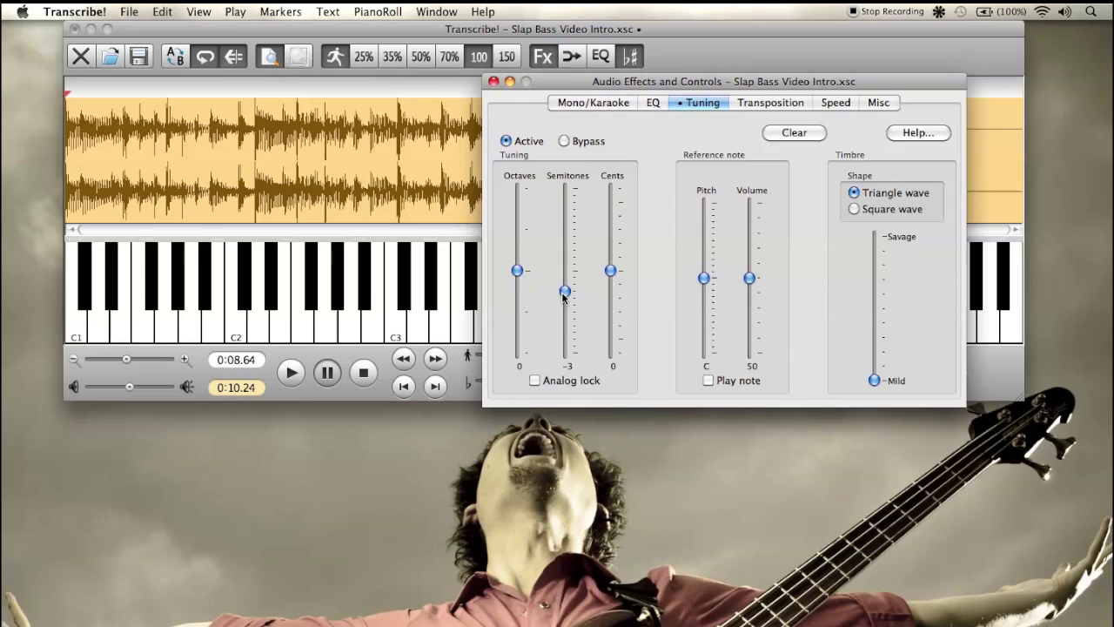
drag(565, 296, 565, 277)
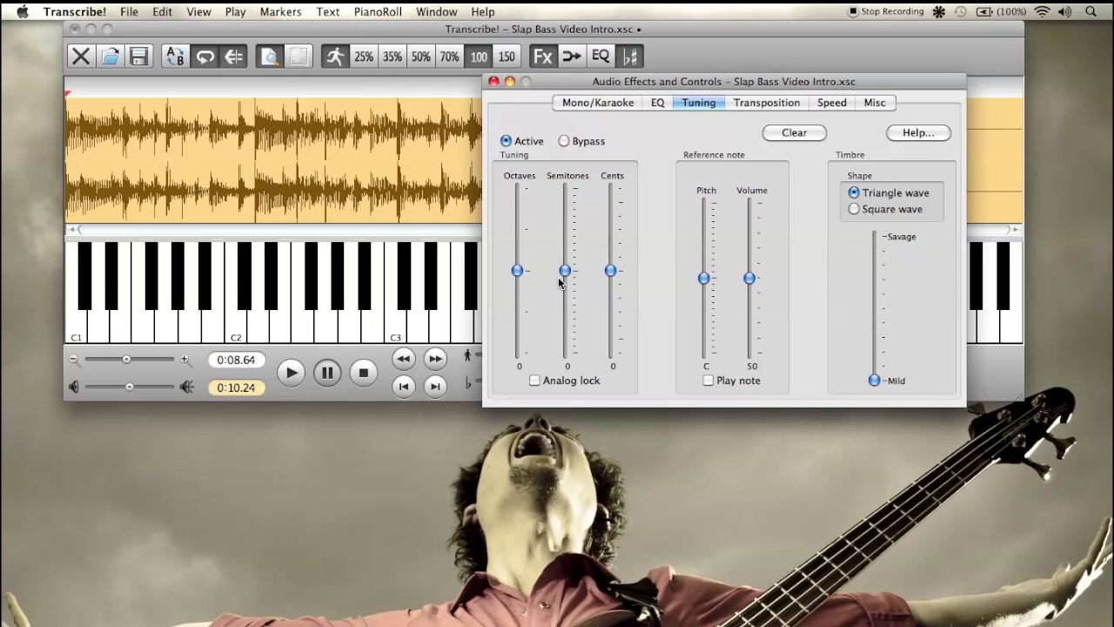
click(709, 380)
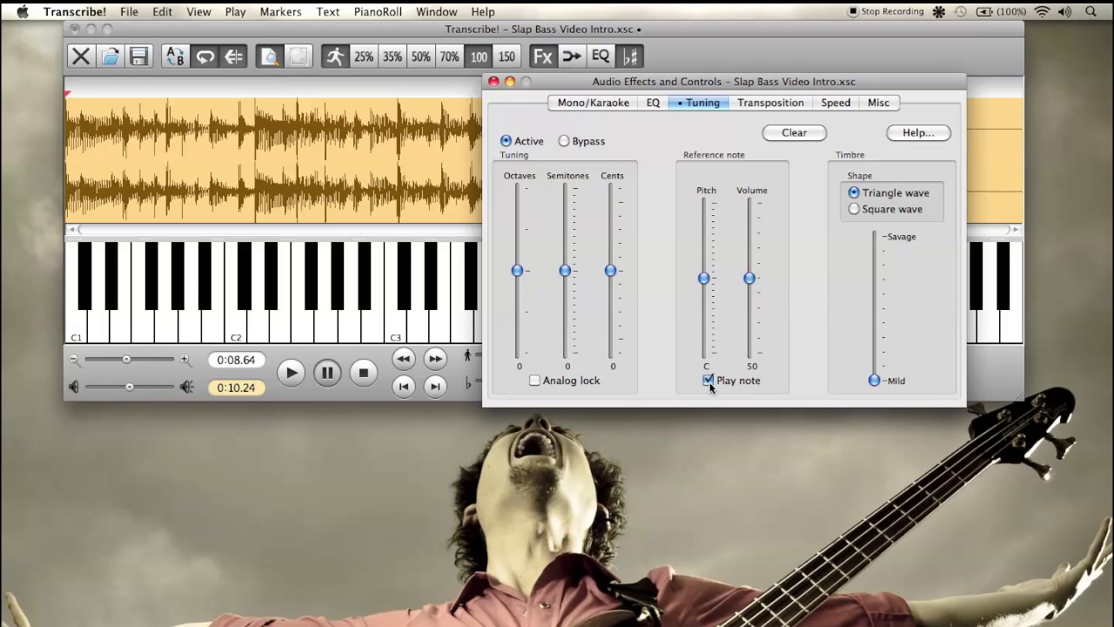
click(708, 380)
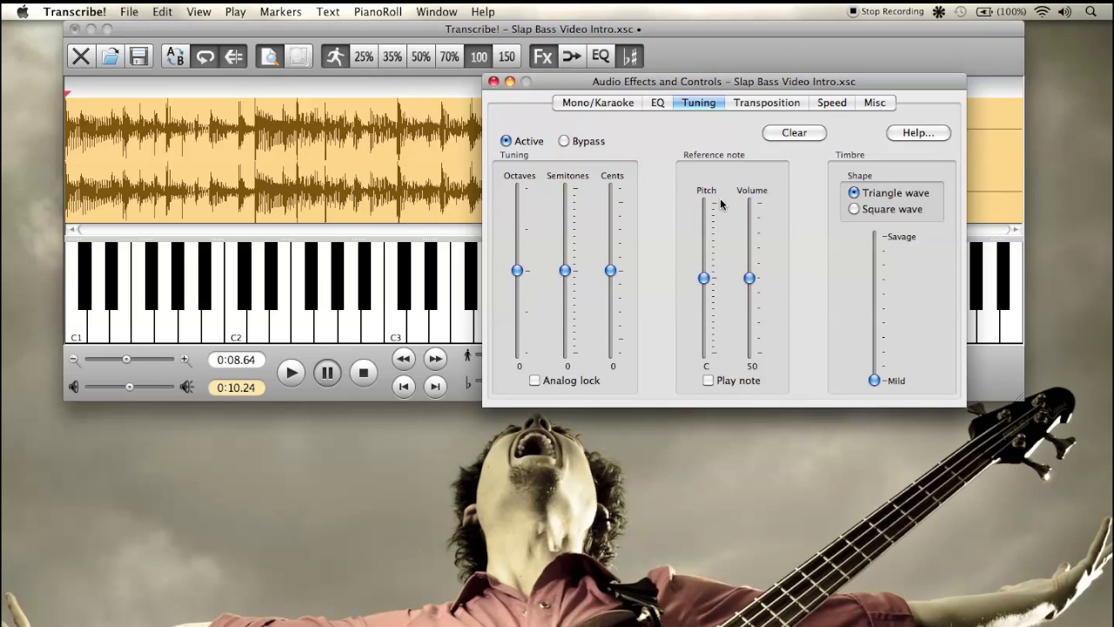
- Review the transposition presets and the miscellaneous loop, move and volume controls, and close the audio effects window
click(746, 102)
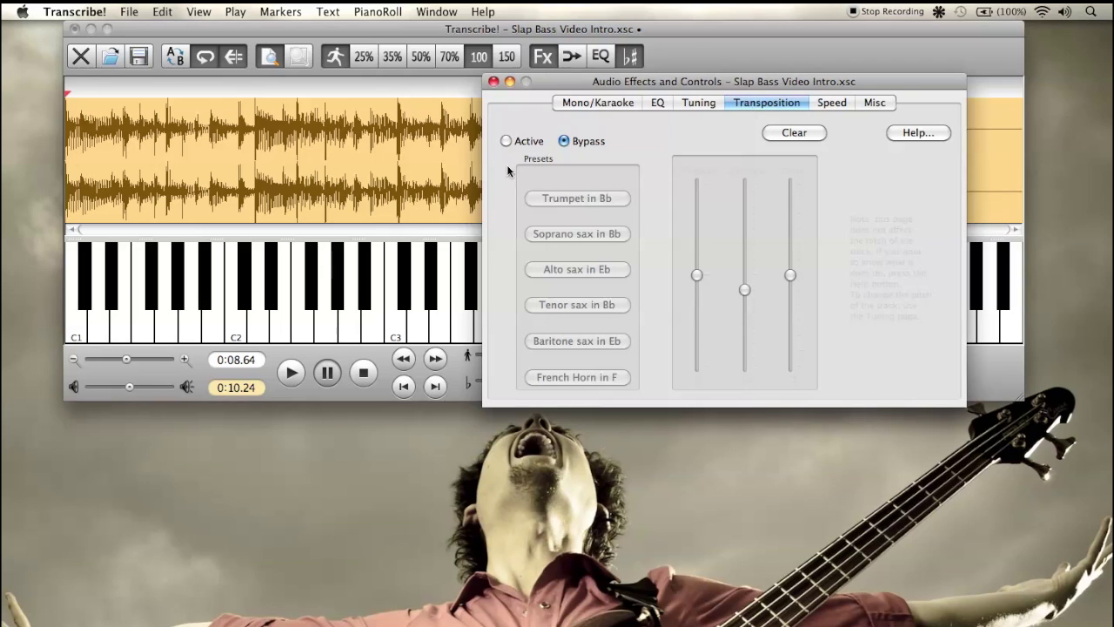
drag(548, 86, 628, 89)
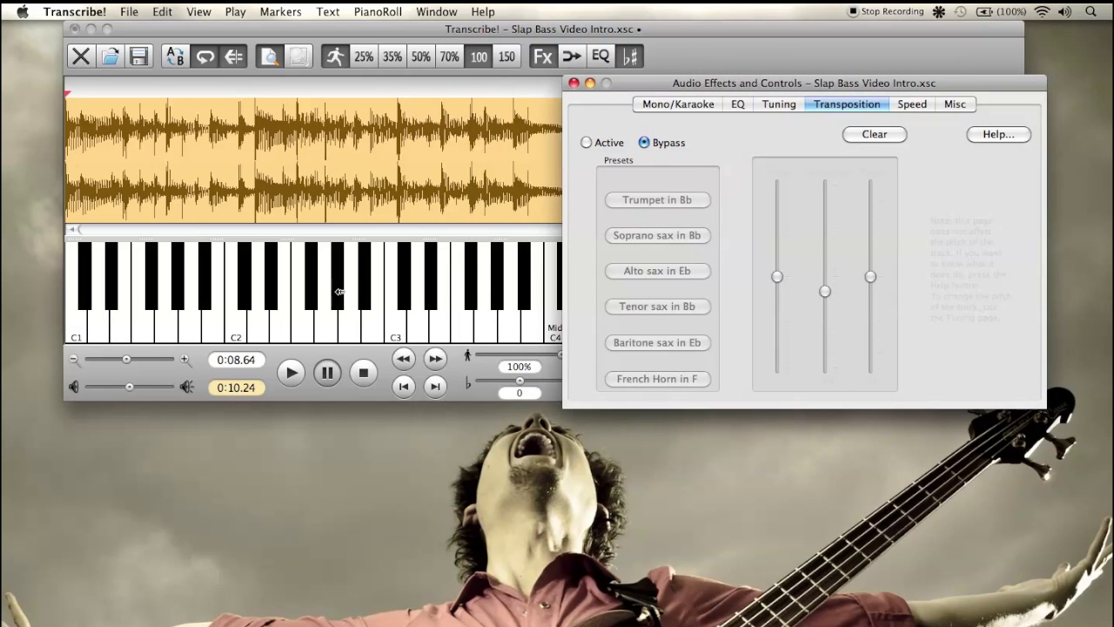
click(449, 266)
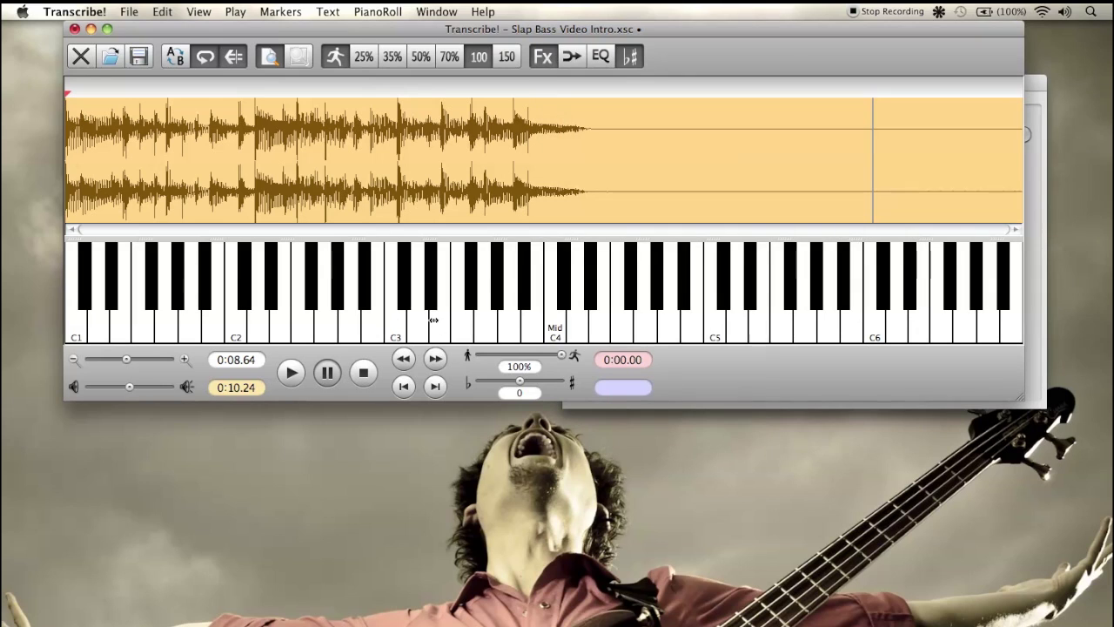
click(1038, 74)
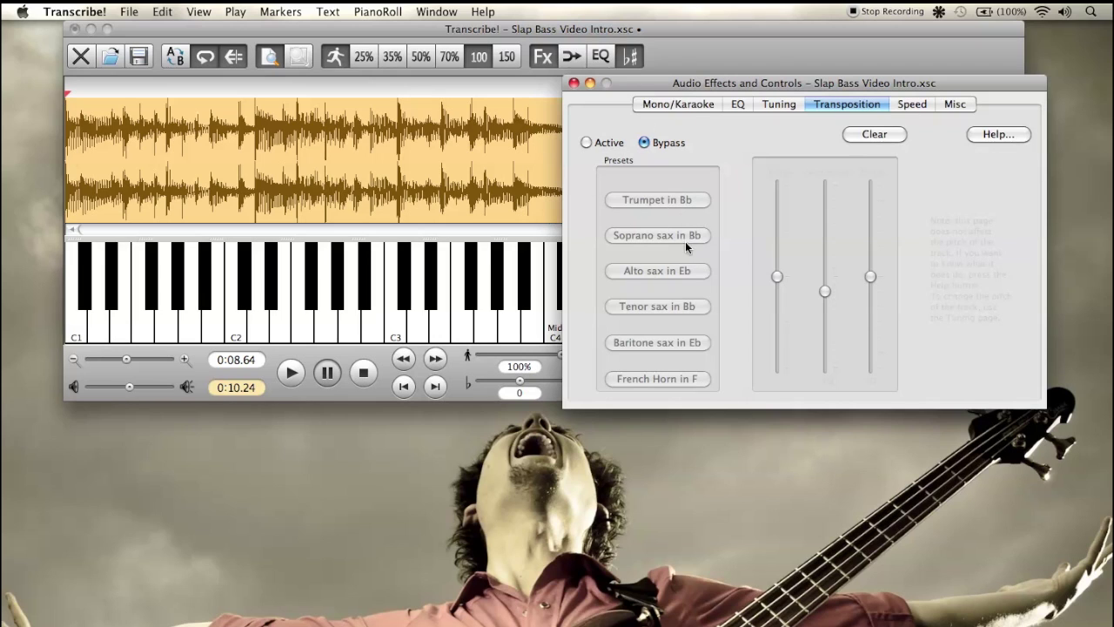
click(957, 104)
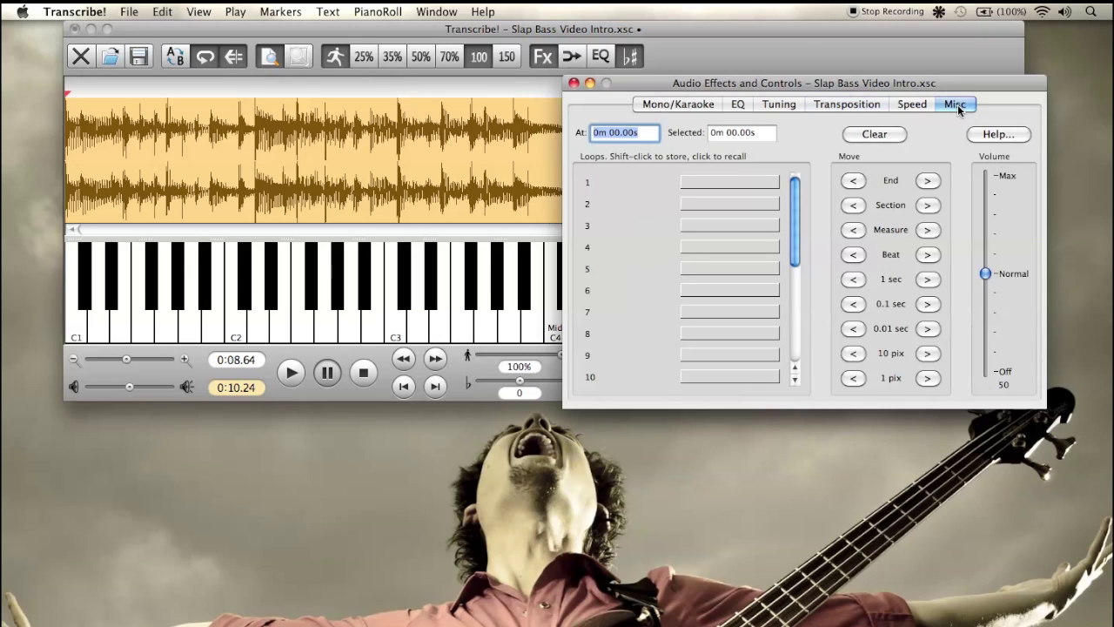
click(576, 84)
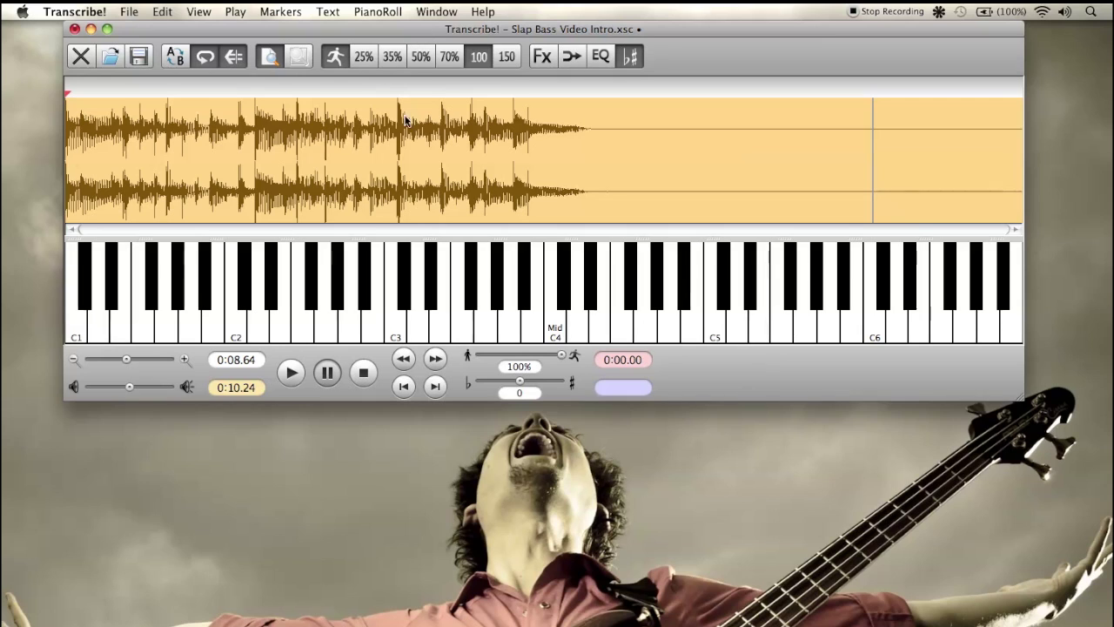
- Loop a passage of about 0.21 s at 50% speed, shift the loop to start near 0:04.26, and stop with the selection cleared
drag(396, 127, 414, 127)
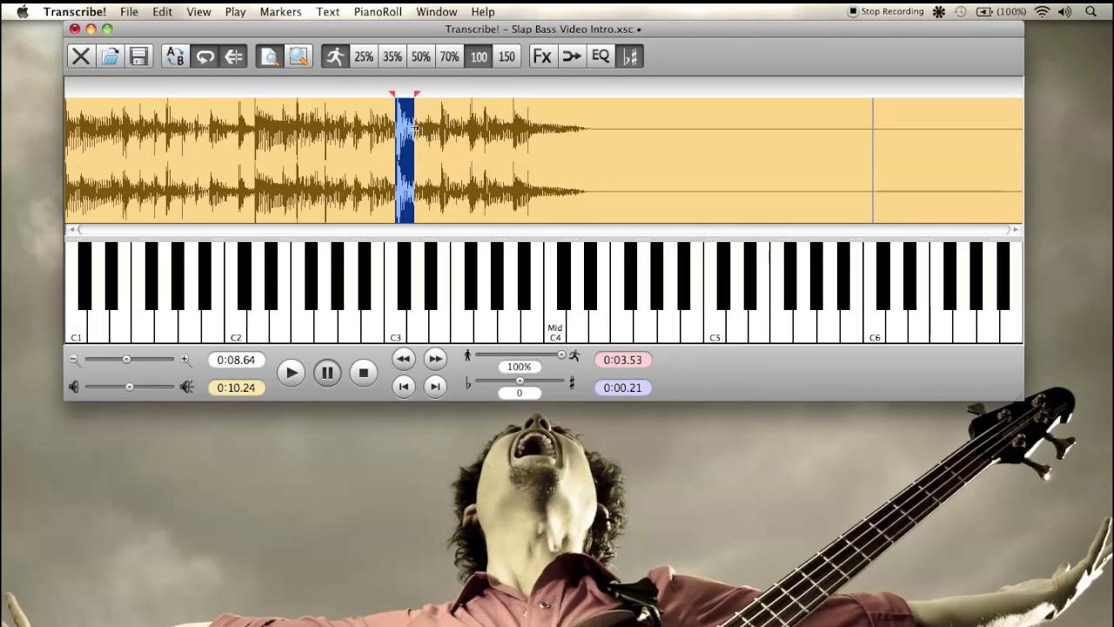
click(421, 56)
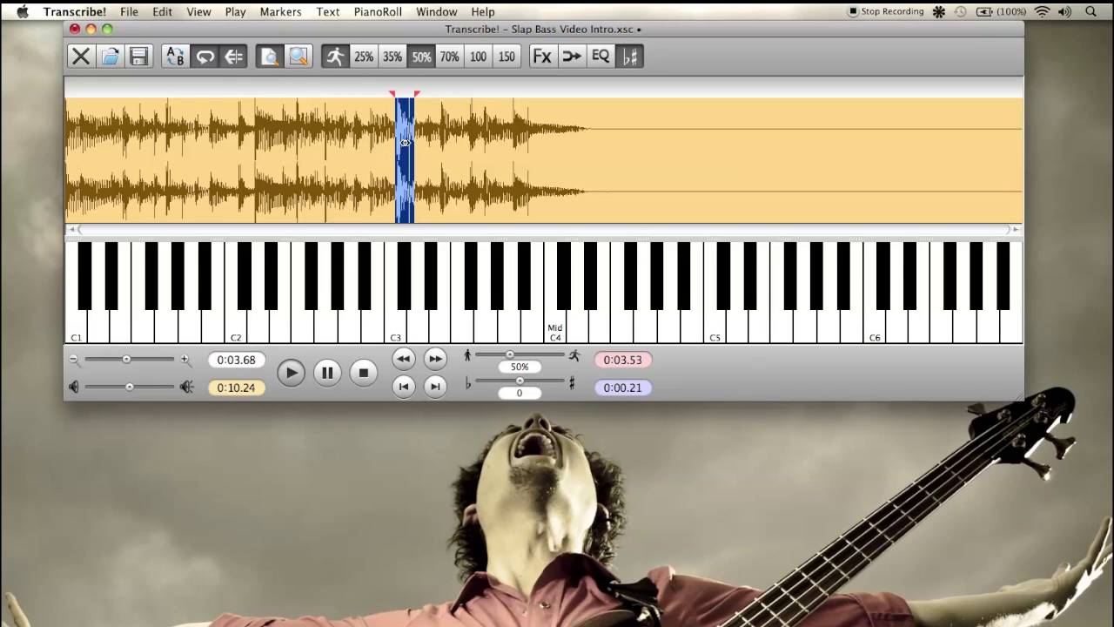
drag(407, 142, 473, 141)
key(space)
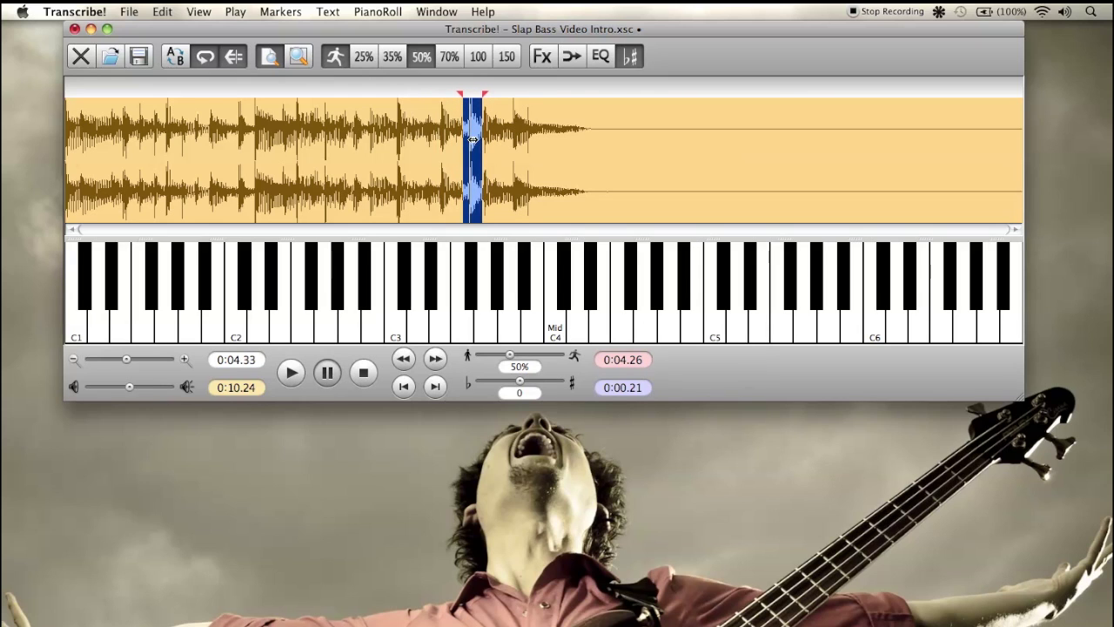
click(383, 135)
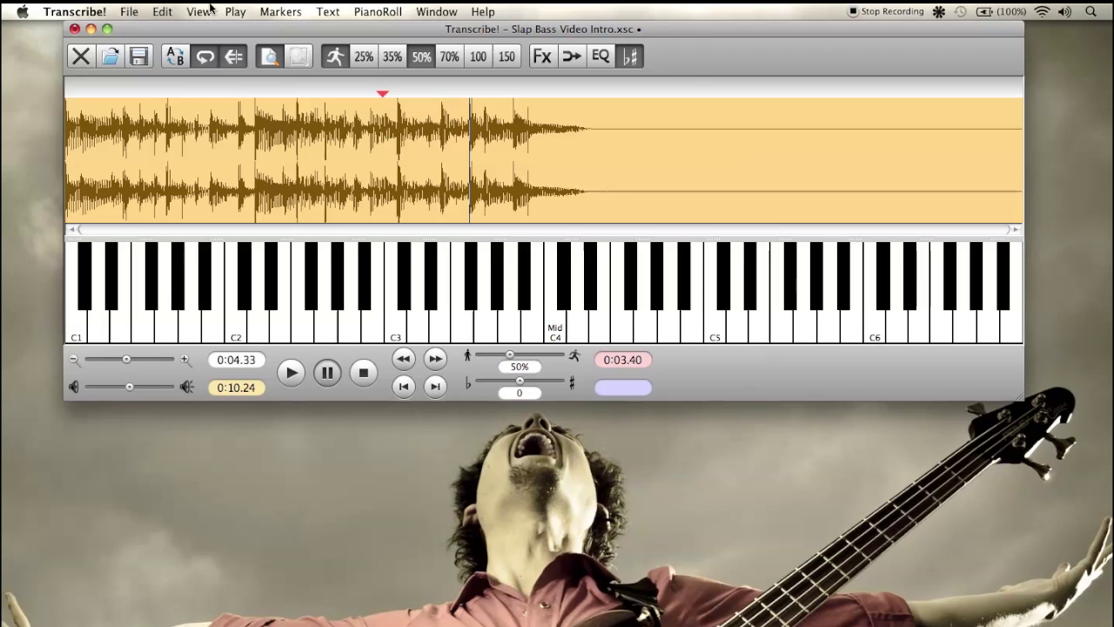
- Show the spectrum above the piano keyboard and turn on the note guesses and chord guesses
click(129, 11)
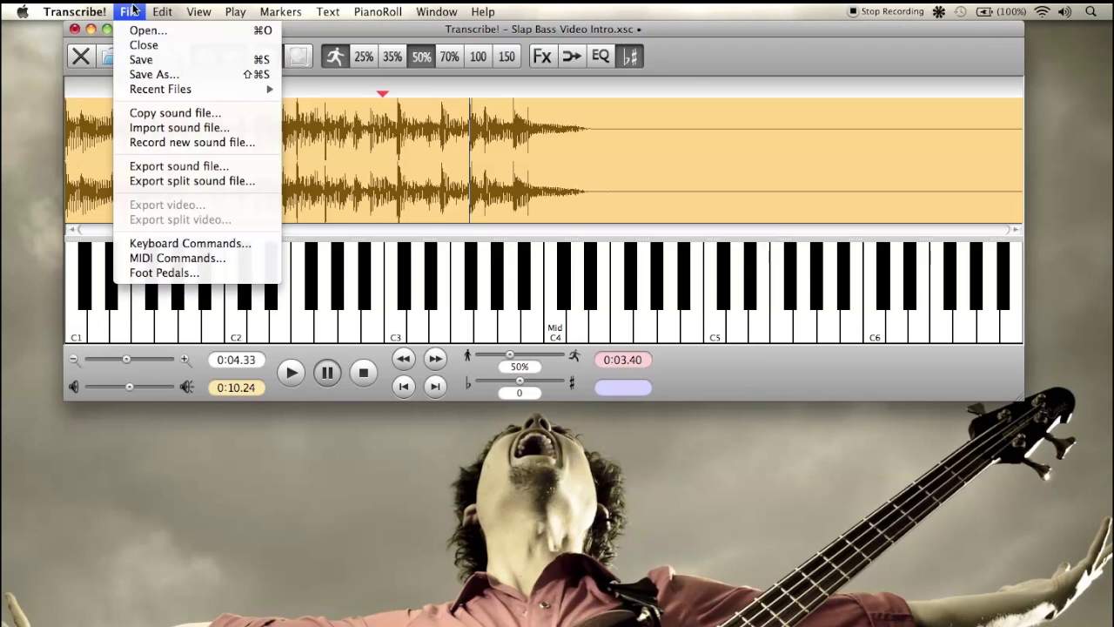
mouse_move(165, 11)
mouse_move(203, 8)
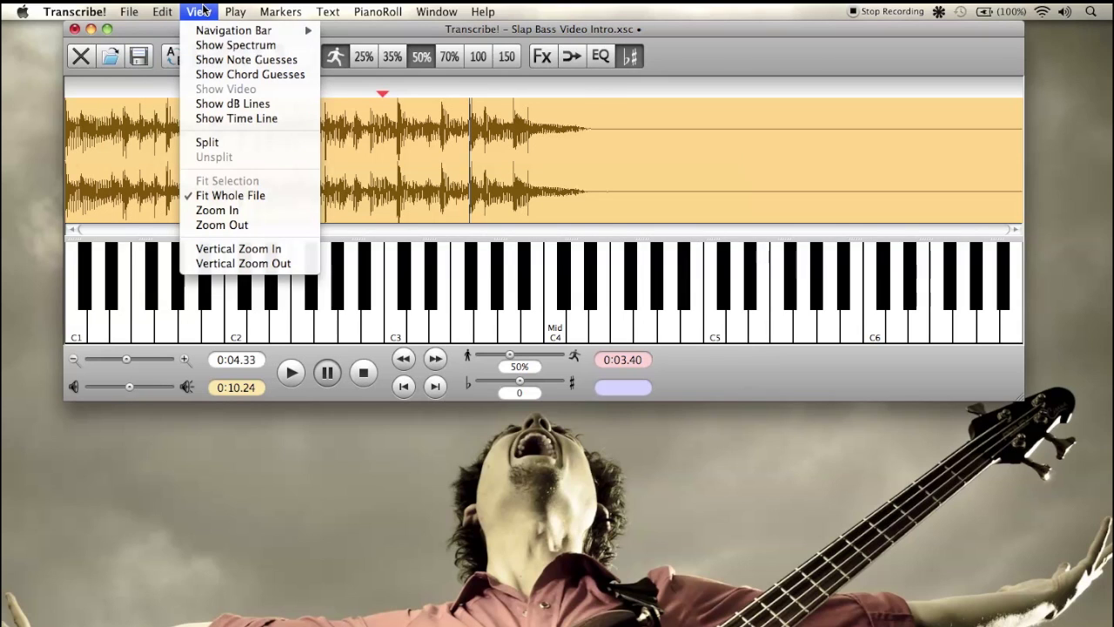
click(204, 43)
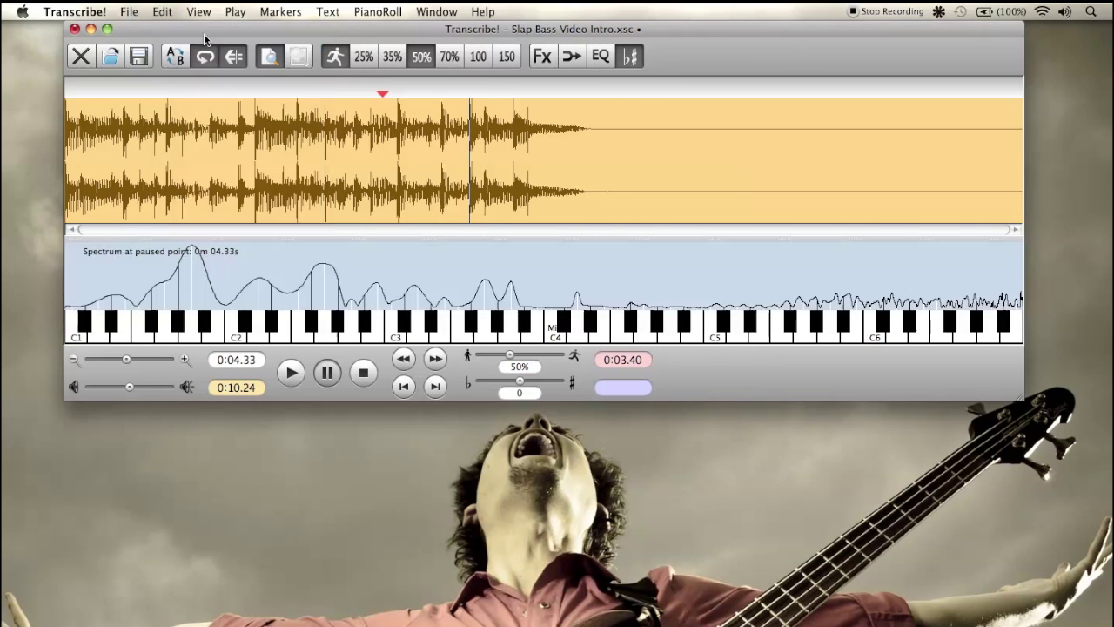
click(200, 10)
click(209, 63)
click(203, 9)
click(214, 73)
- Stop playback, examine the note and chord guesses at 0:02.83 and 0:03.33, and enlarge the window downwards
click(329, 157)
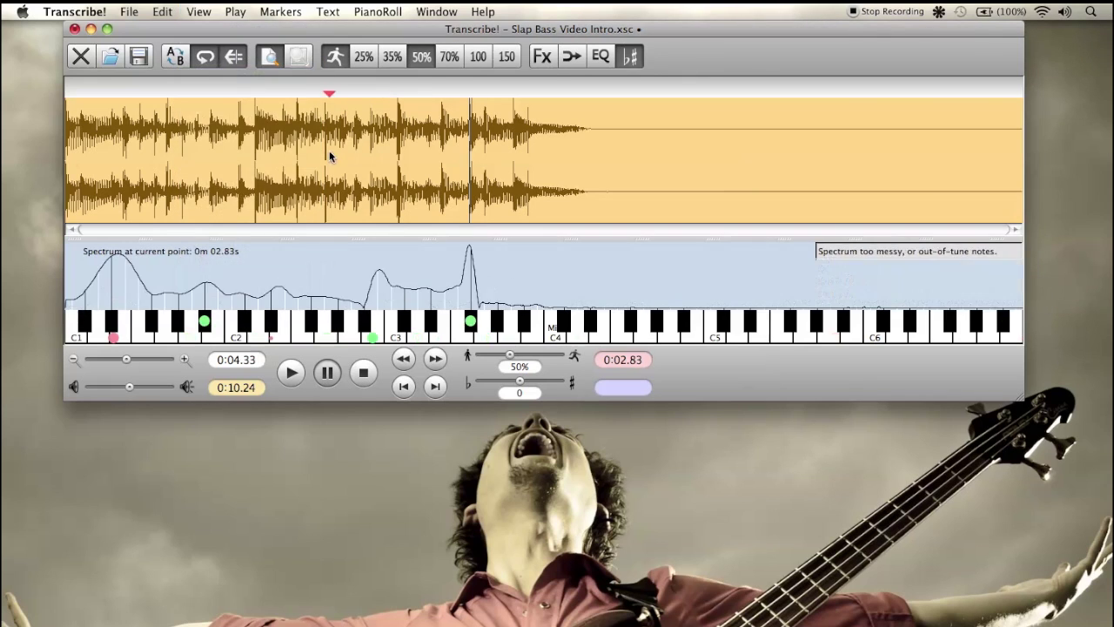
click(329, 157)
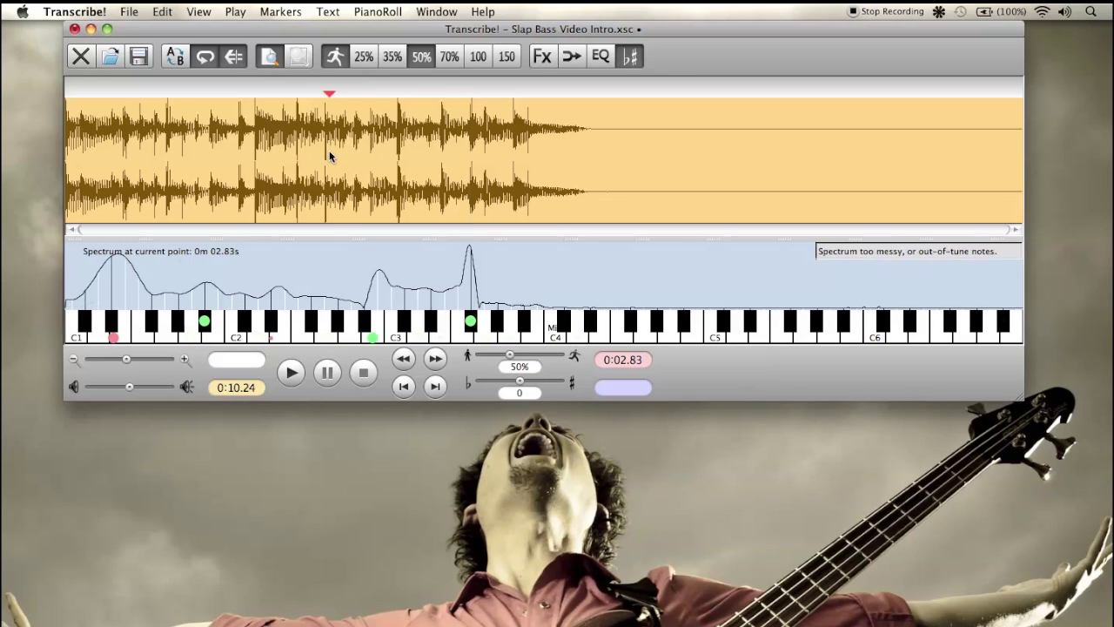
click(377, 131)
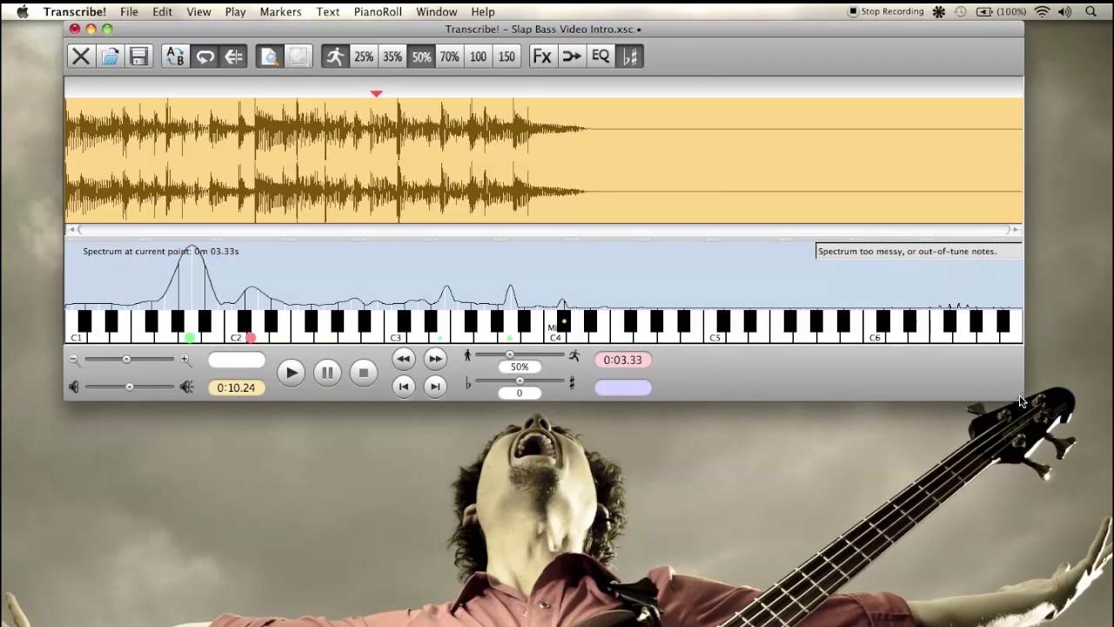
drag(1023, 403, 1050, 593)
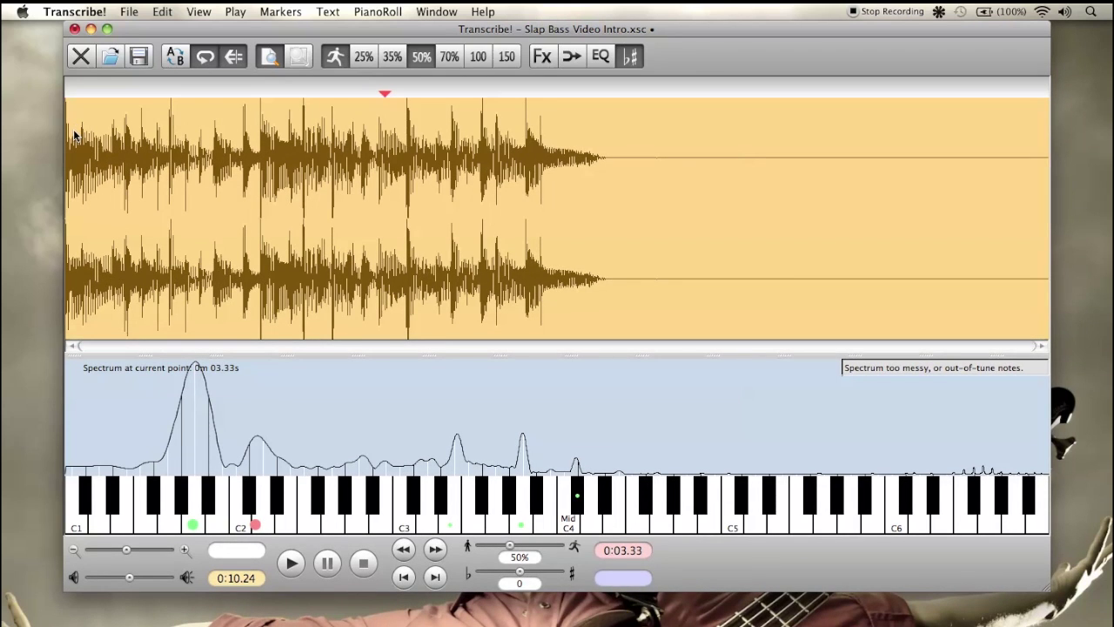
- Return to the start of the recording and play the opening moment to watch the spectrum and note guesses
key(Home)
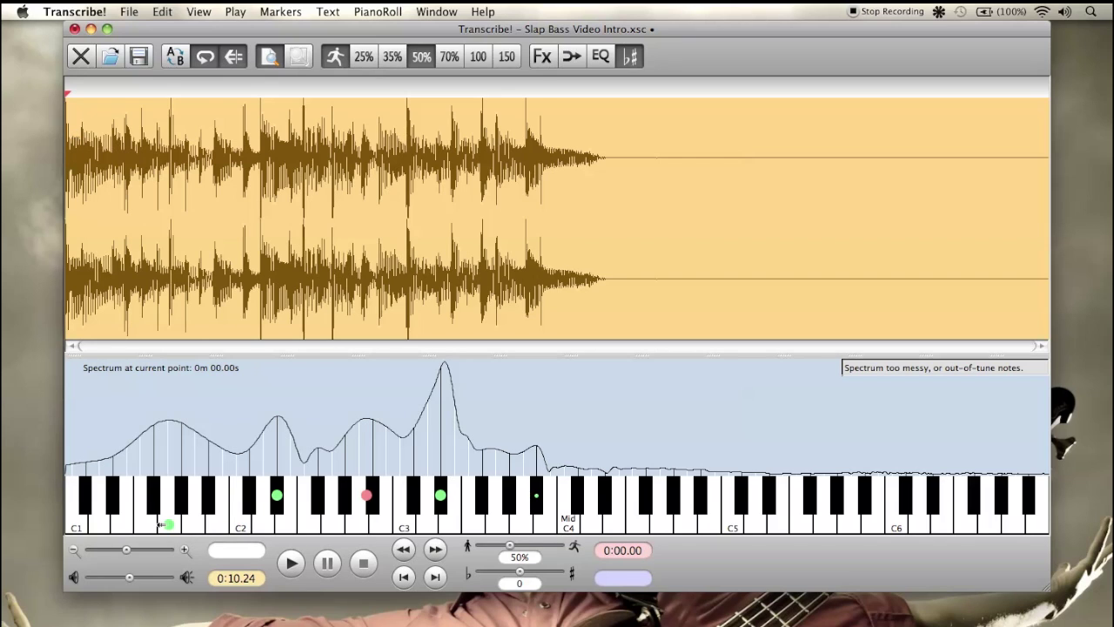
key(space)
key(space)
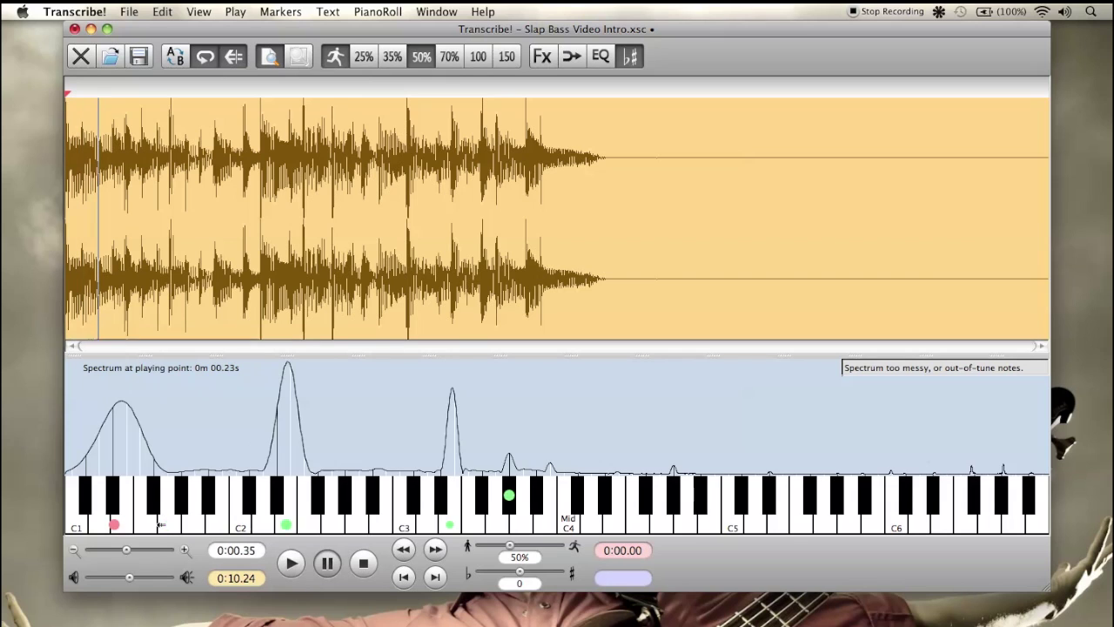
- Select a passage of about 0.31 s starting at 0:00.69 and play it to analyse its notes and chord
click(84, 158)
click(131, 158)
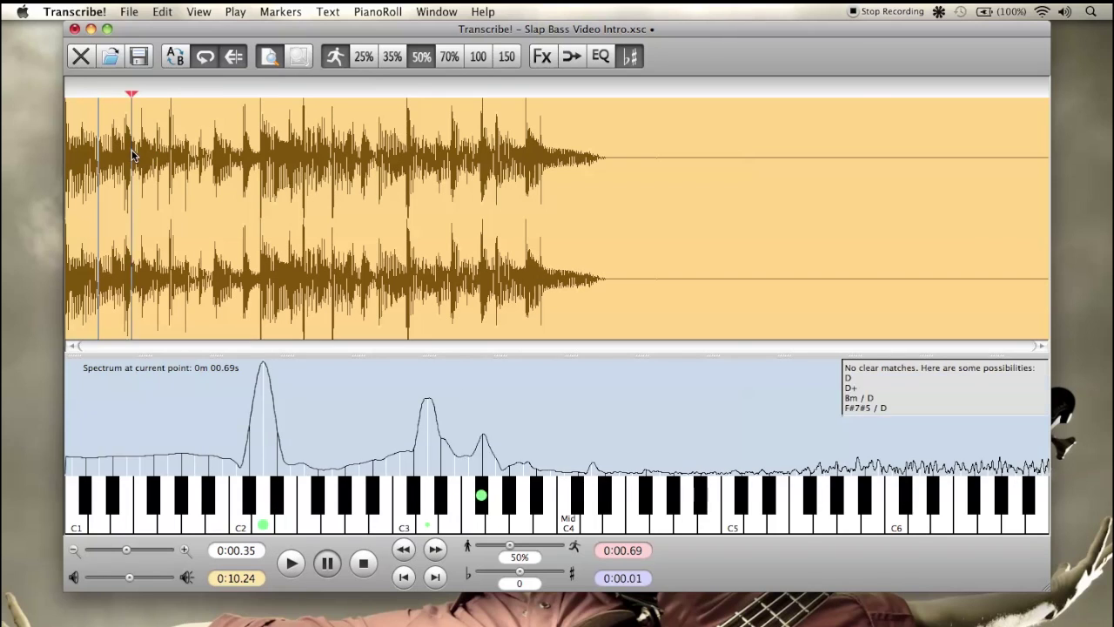
drag(132, 159, 162, 158)
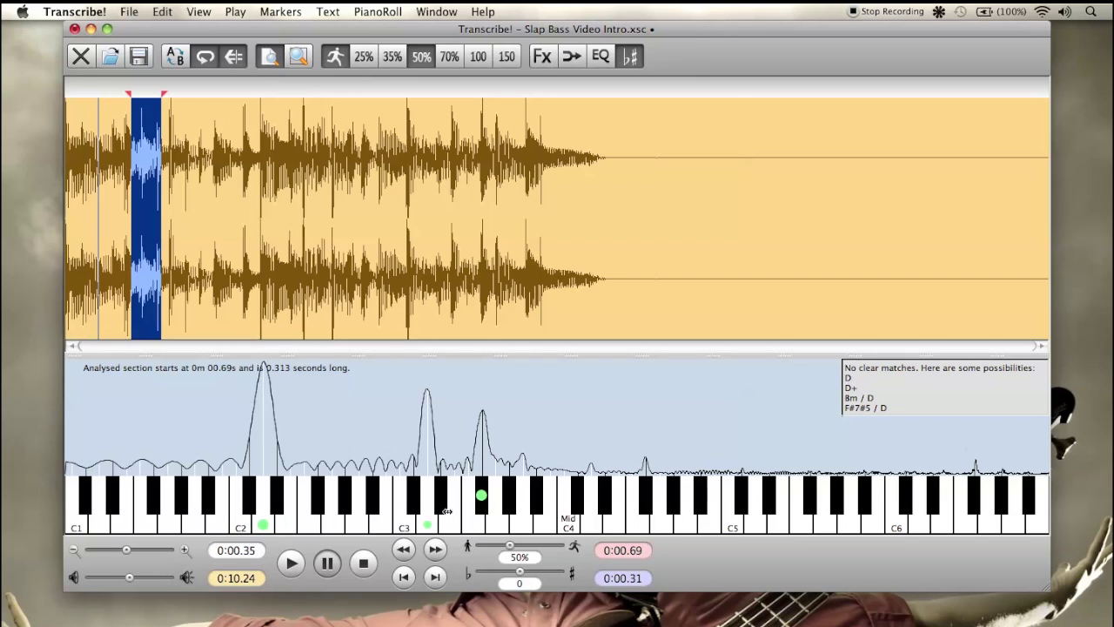
key(space)
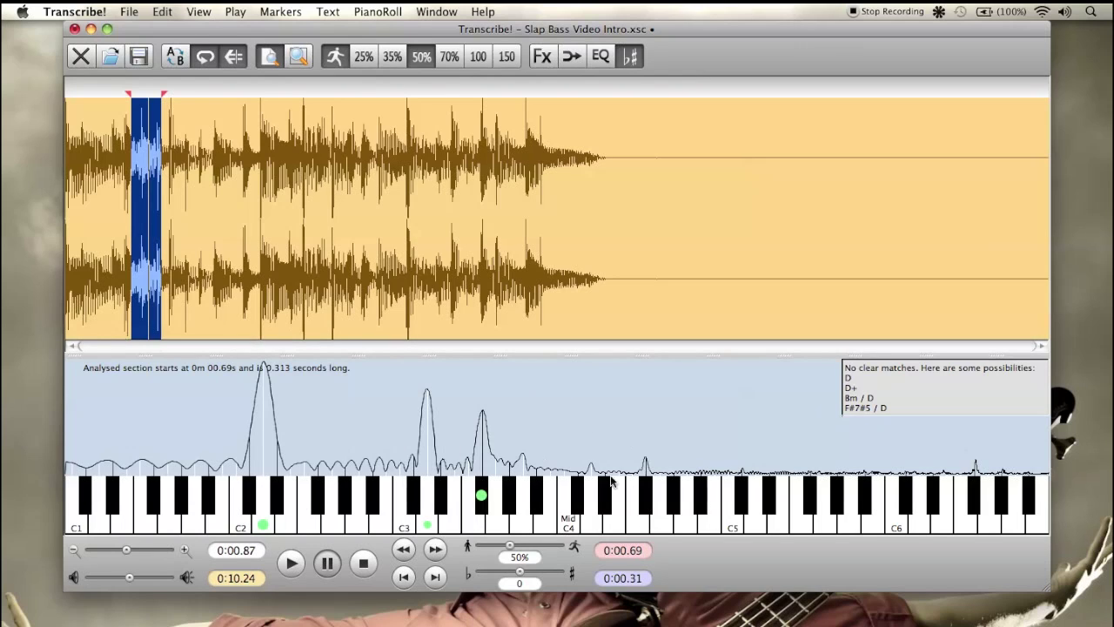
- Hide the spectrum and the piano keyboard, and shrink the window to a compact height
click(156, 11)
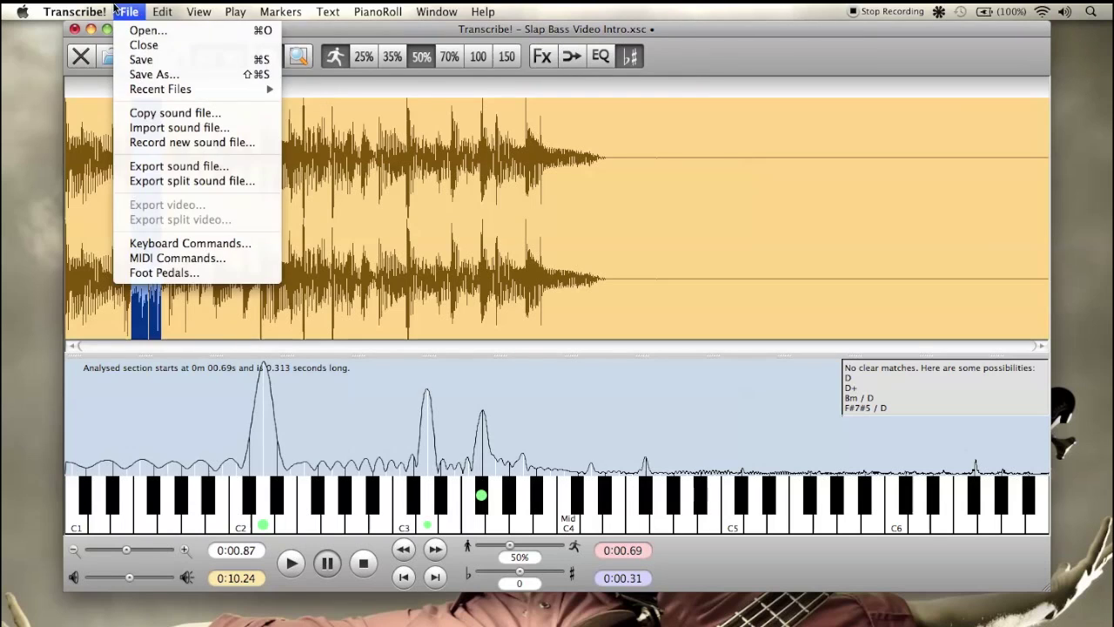
mouse_move(204, 36)
click(235, 44)
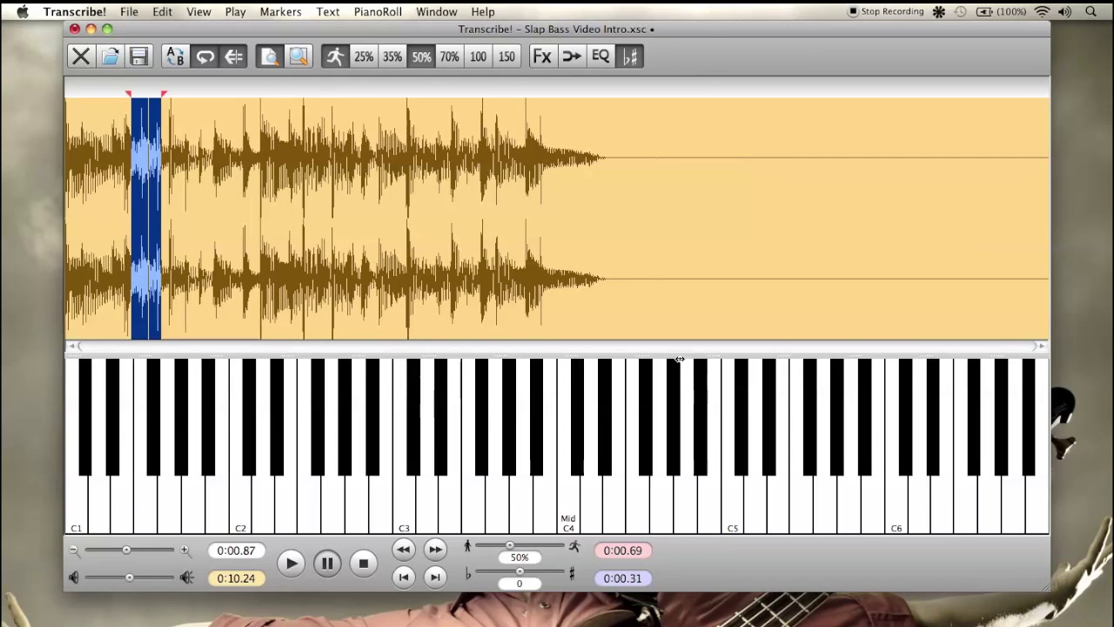
drag(679, 347, 681, 549)
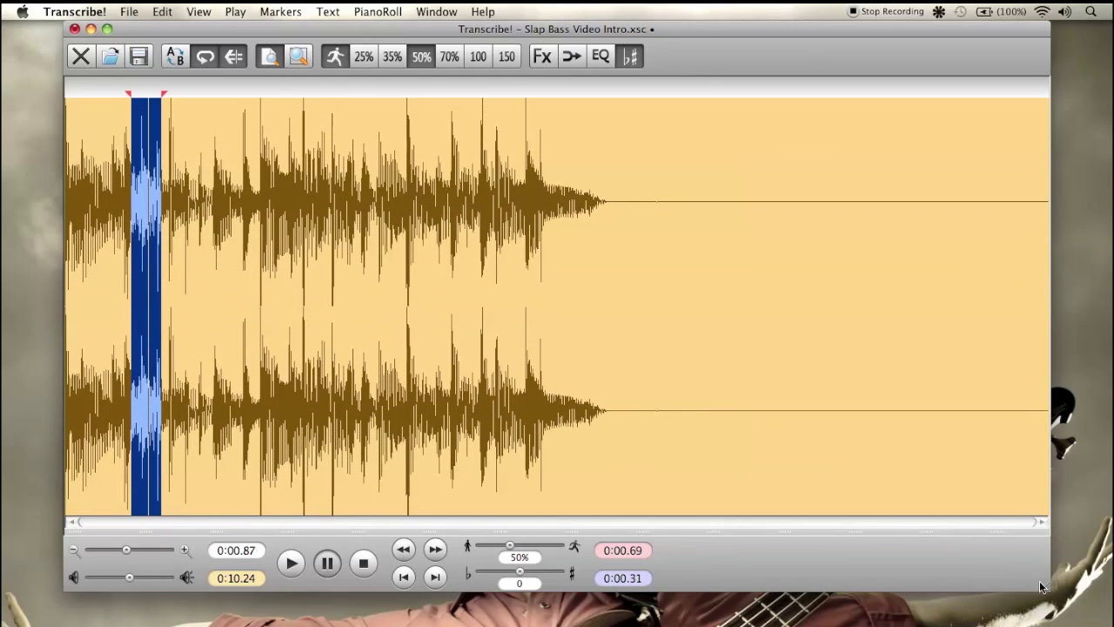
drag(1047, 589, 1009, 280)
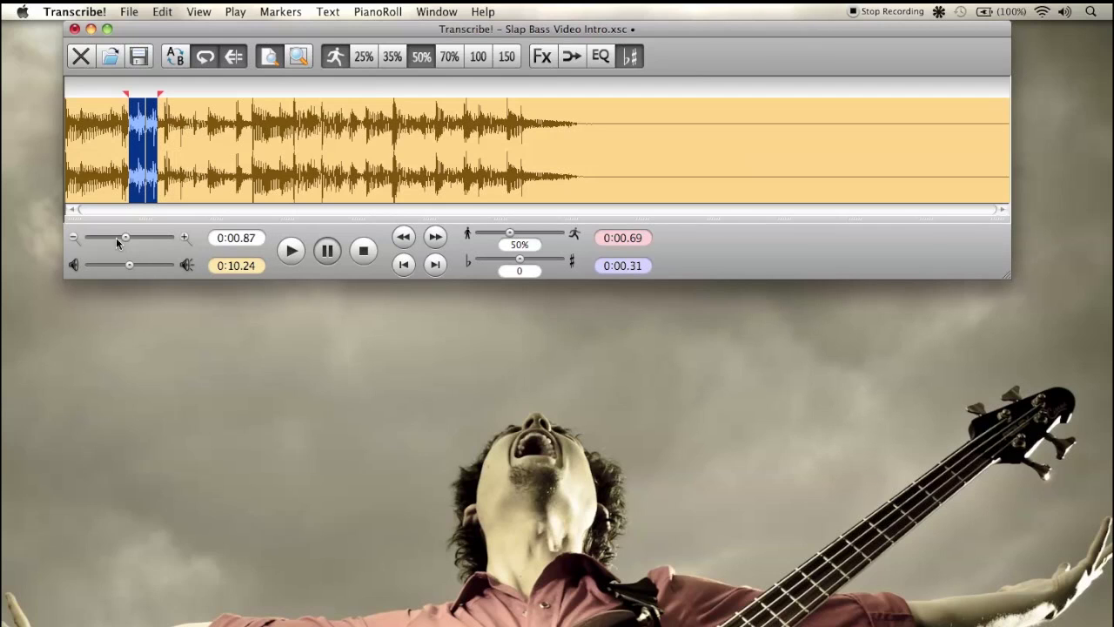
- Try zooming the waveform in slightly, and fit the whole file back into view
mouse_move(126, 237)
mouse_down()
mouse_move(139, 237)
mouse_move(127, 237)
mouse_up()
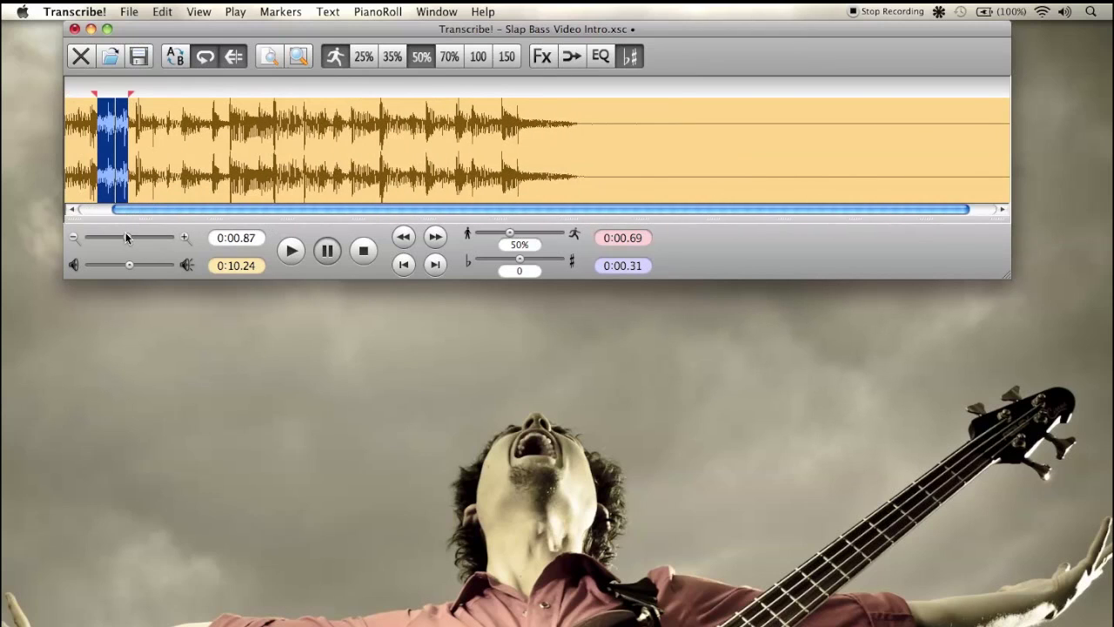
click(179, 10)
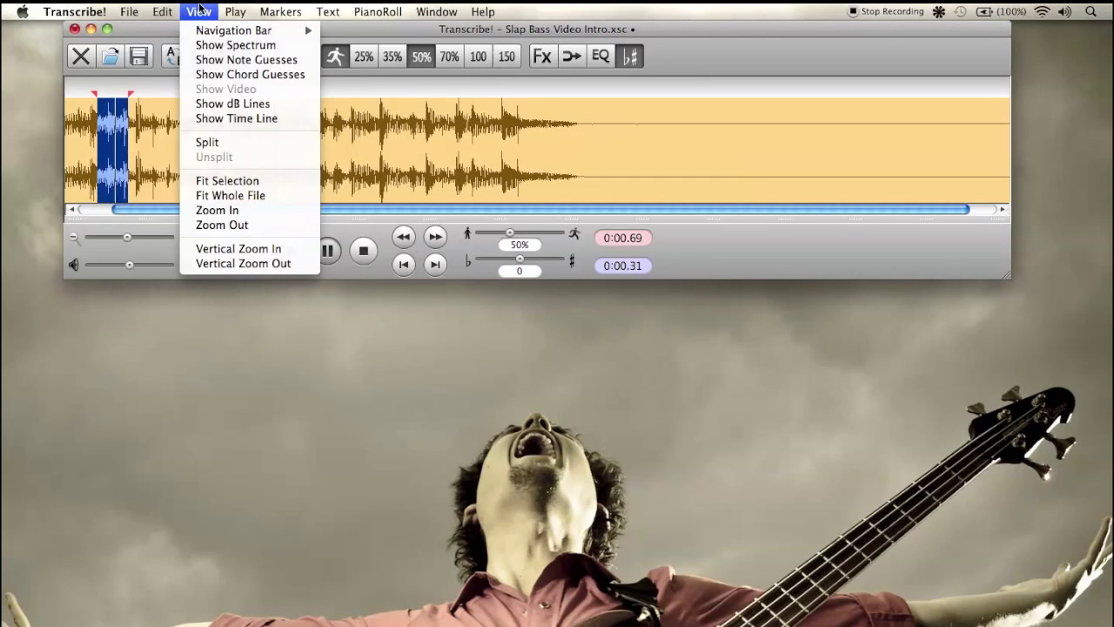
click(229, 195)
- Zoom the waveform out vertically, and try the playback volume control before returning it to about its middle position
click(206, 11)
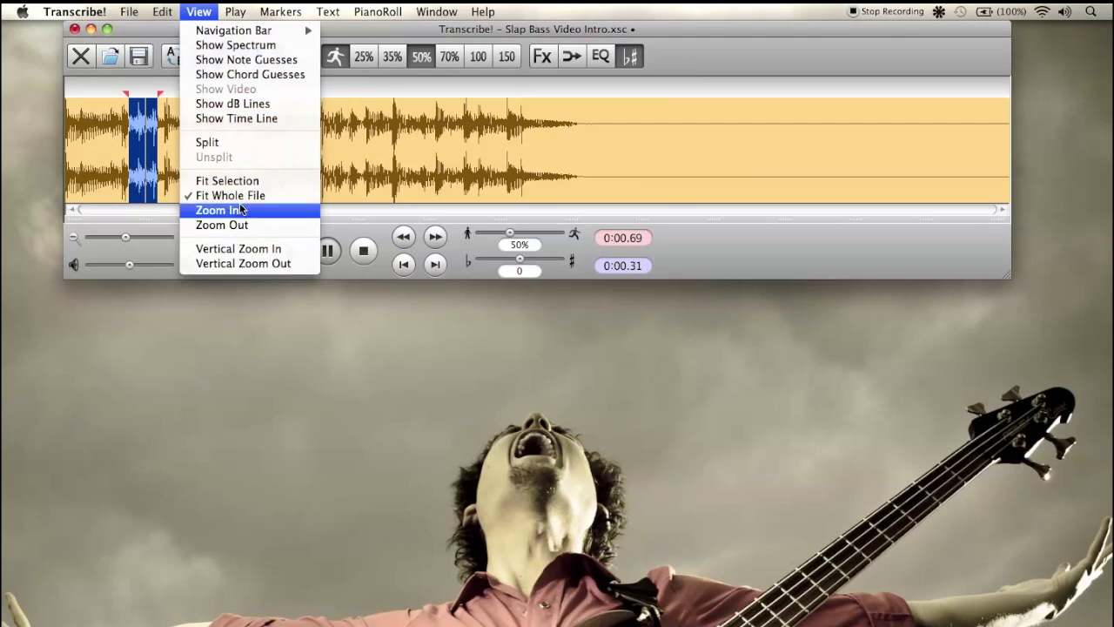
click(244, 263)
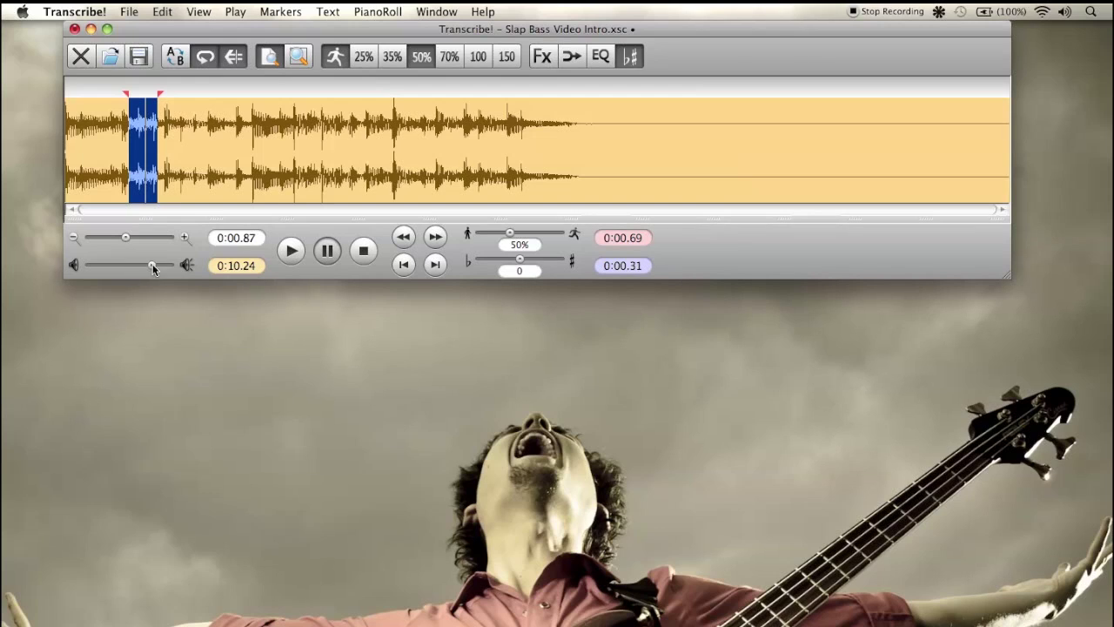
drag(133, 265, 128, 266)
click(206, 57)
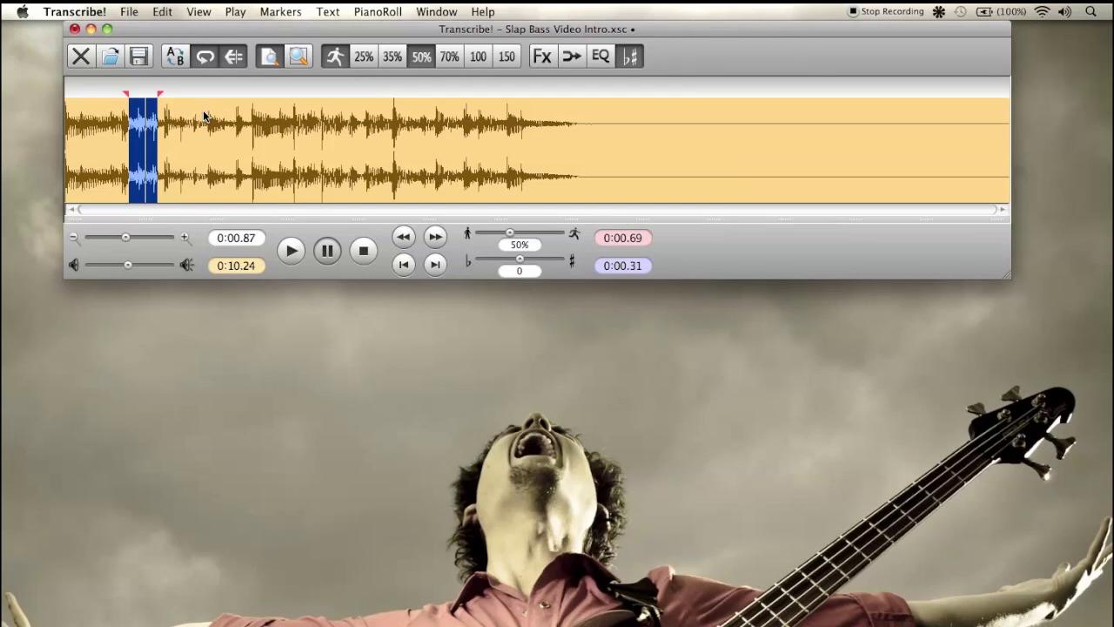